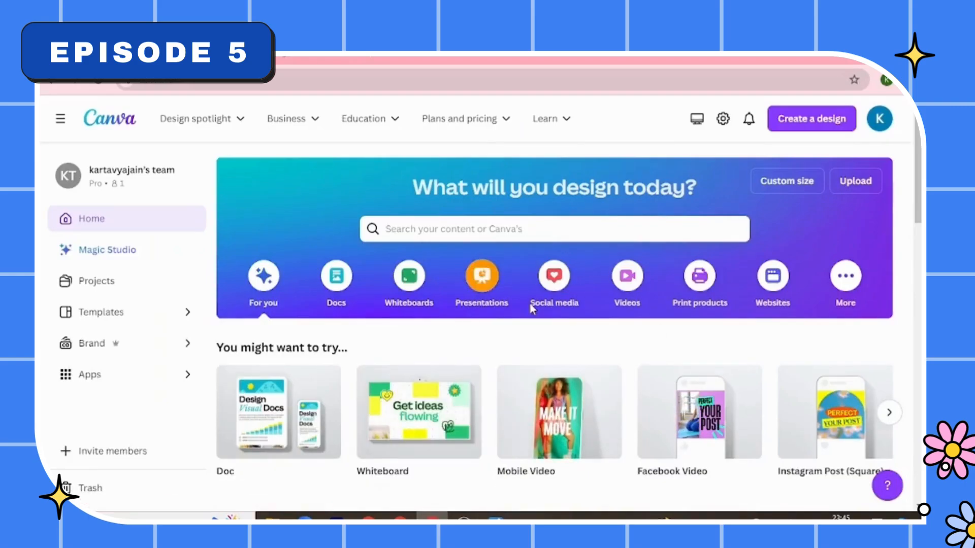
Create a blank Facebook Post (Landscape) design from the social media formats
click(563, 299)
scroll(542, 391, down, 2)
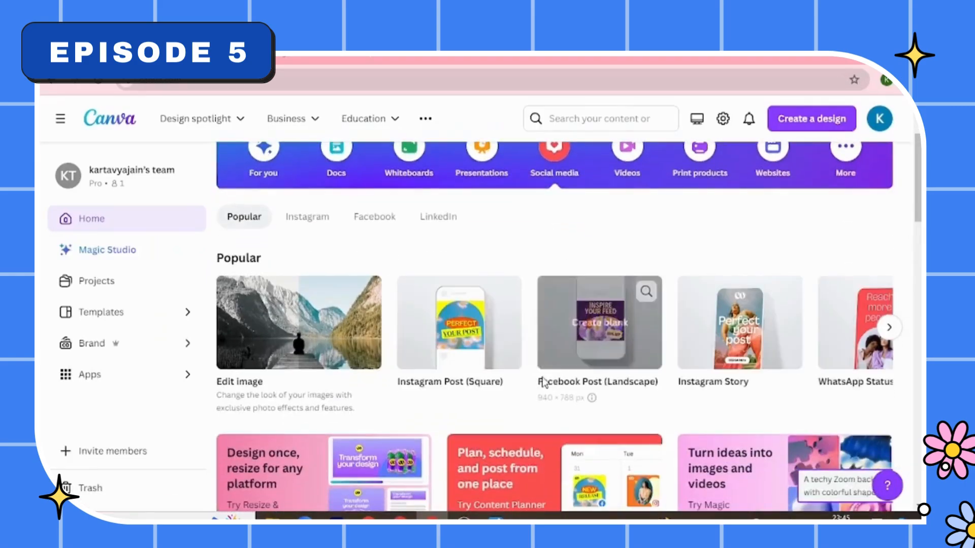
click(604, 346)
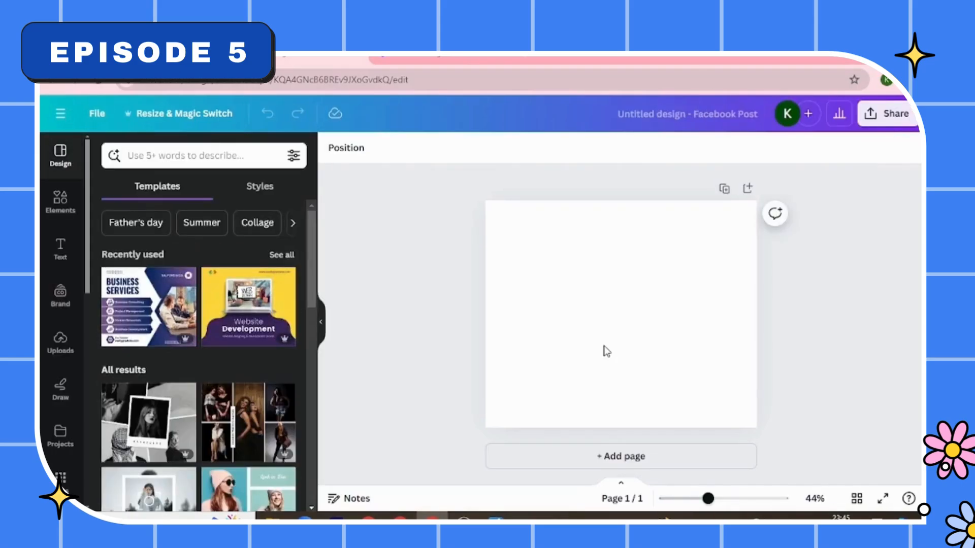
Search the elements for "colorful picture" and browse the photo results
click(58, 203)
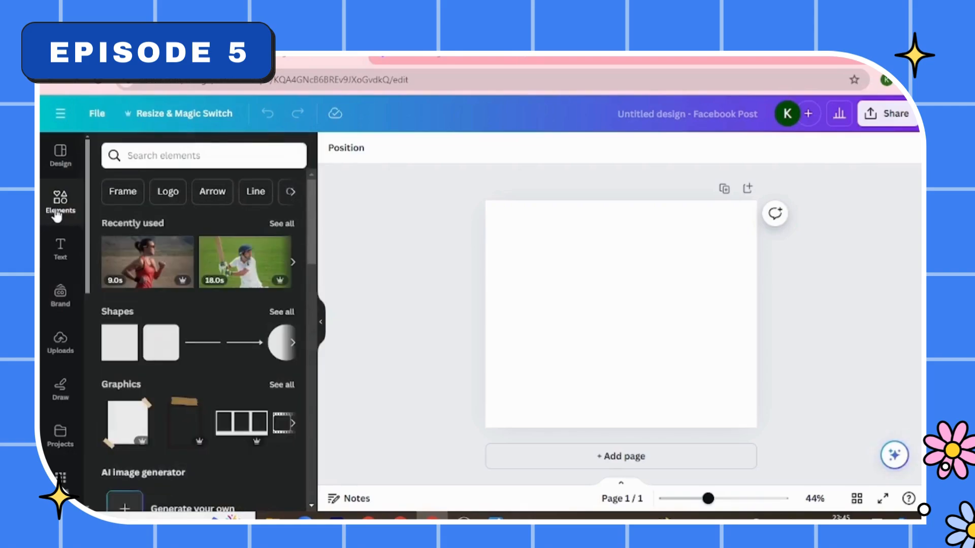
click(189, 155)
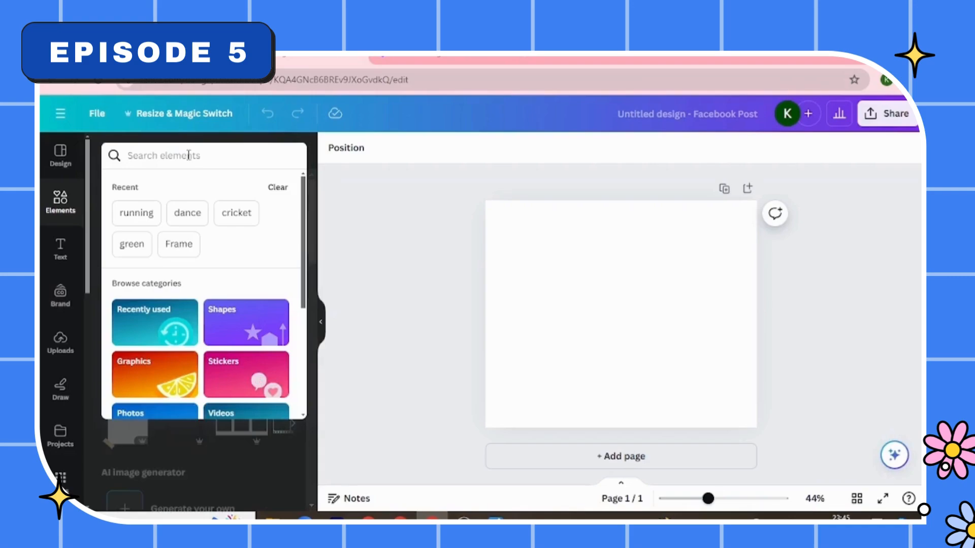
text(color)
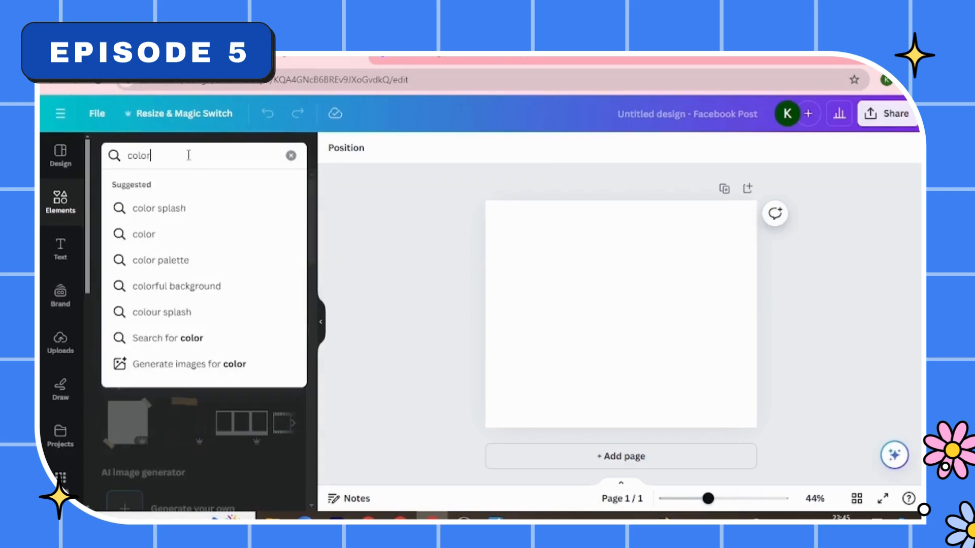
text(ful picture)
key(Return)
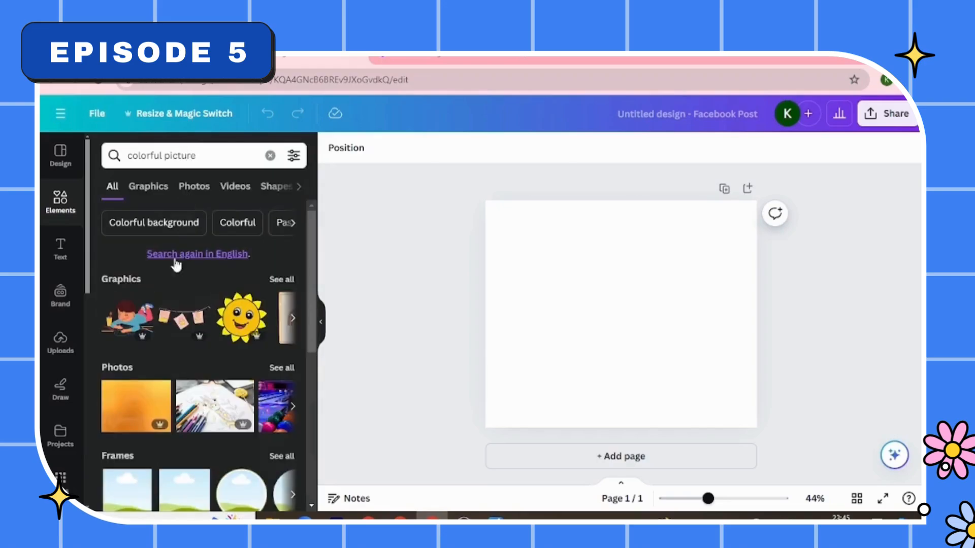
click(193, 187)
scroll(184, 343, down, 5)
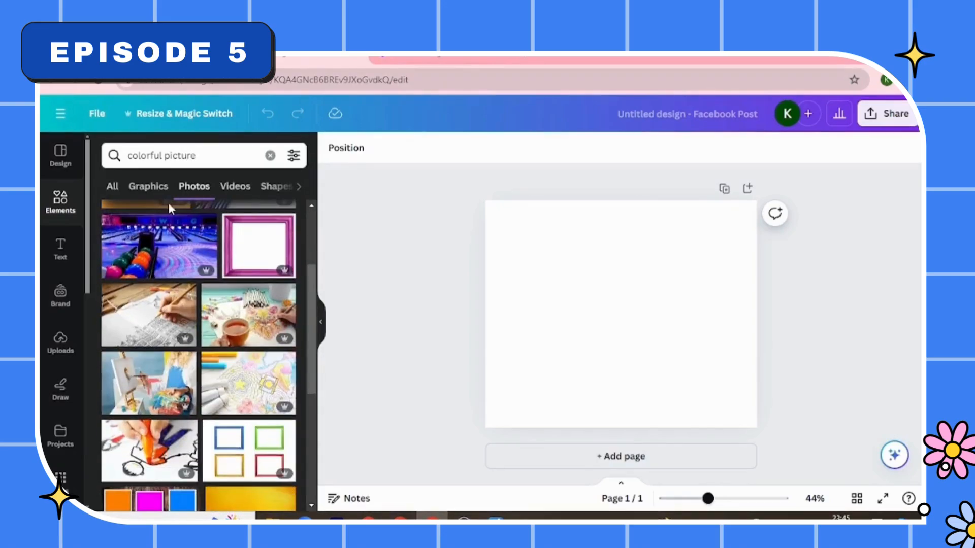
scroll(184, 343, down, 8)
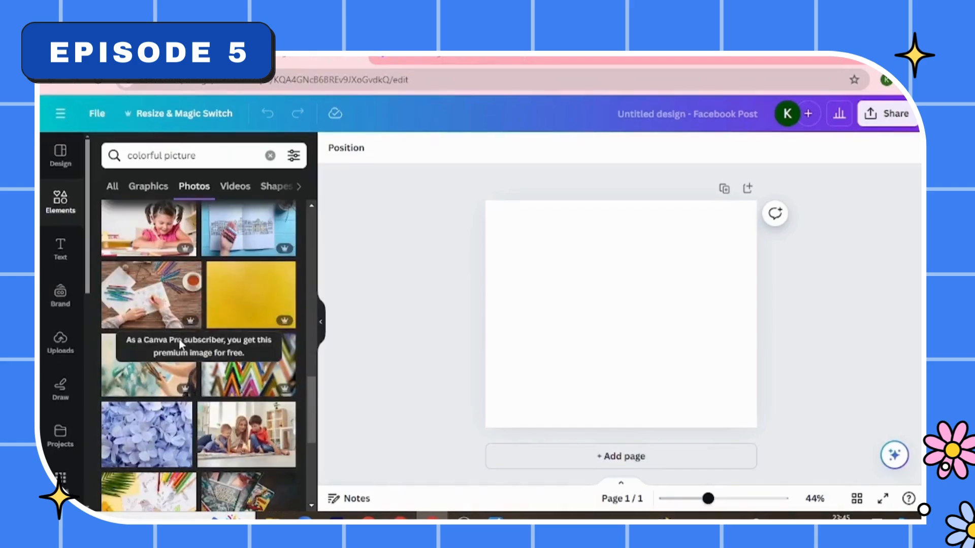
Search the photos for "animal" and add the orange-and-yellow parrot on a branch to the page
click(198, 155)
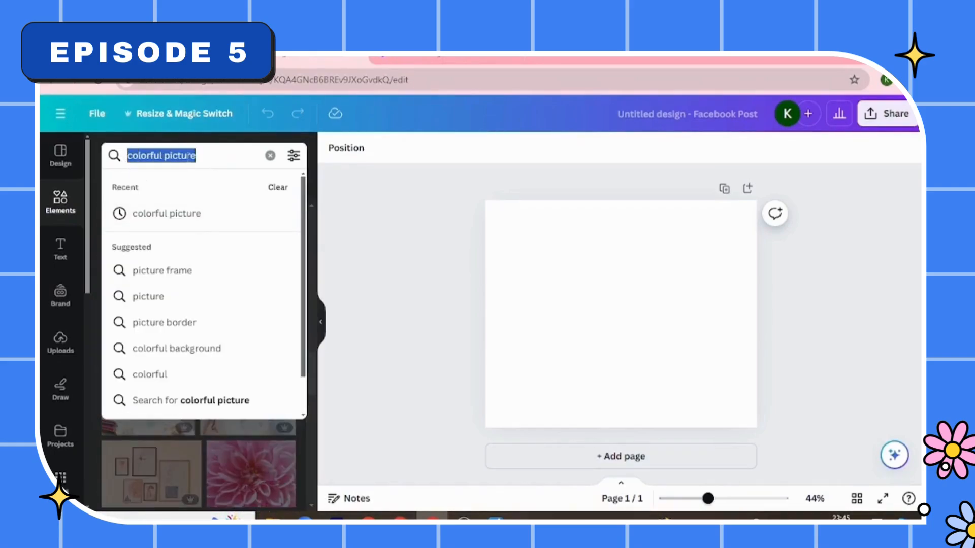
text(animal)
key(Return)
scroll(132, 356, down, 3)
scroll(124, 404, down, 12)
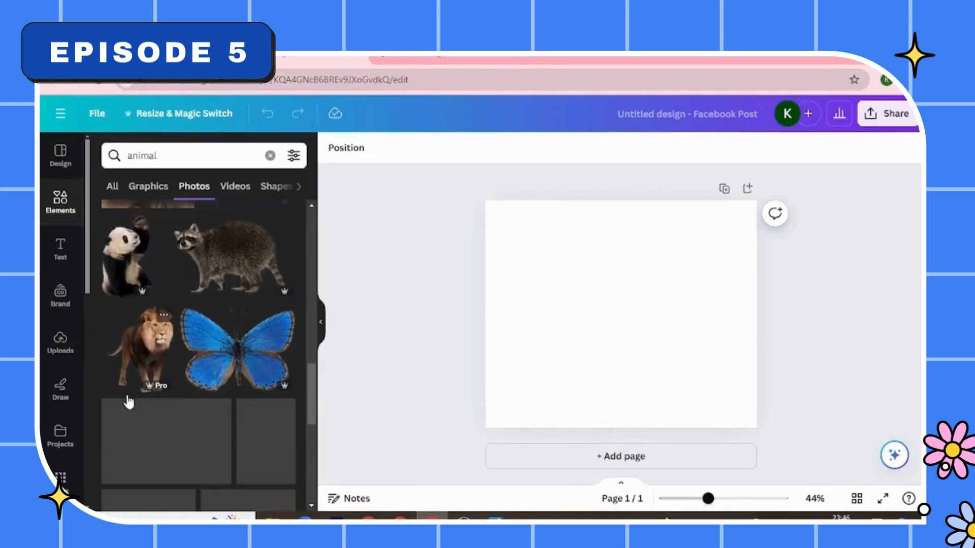
scroll(128, 402, down, 12)
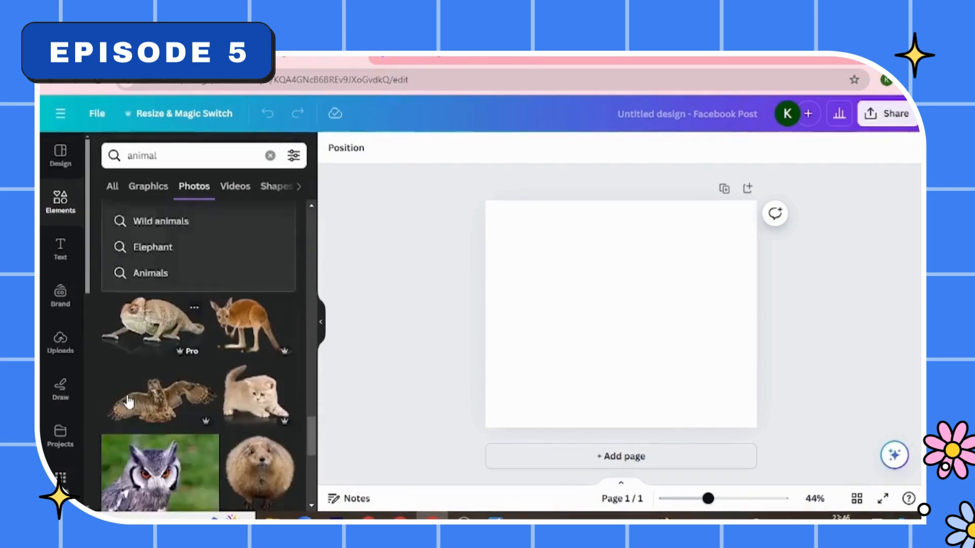
scroll(128, 401, down, 5)
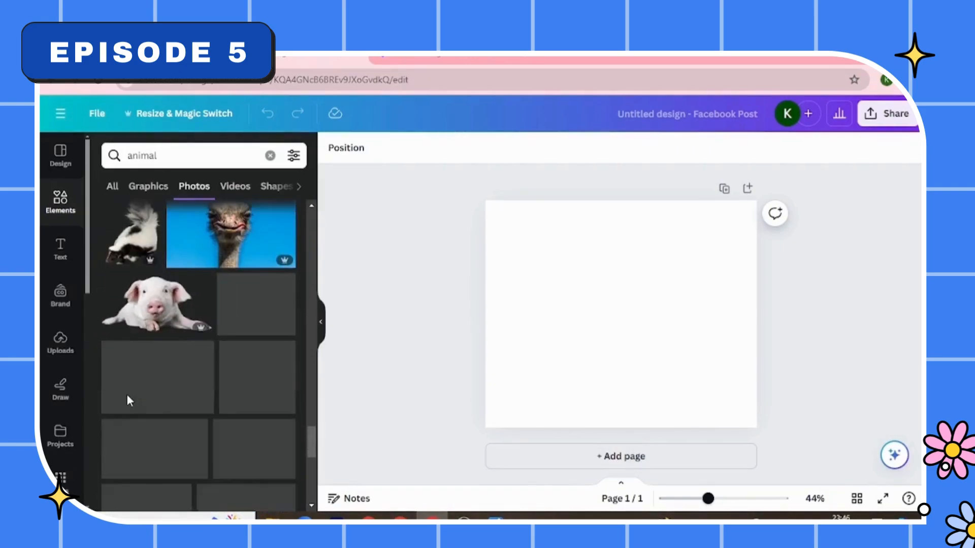
scroll(128, 401, up, 3)
click(101, 388)
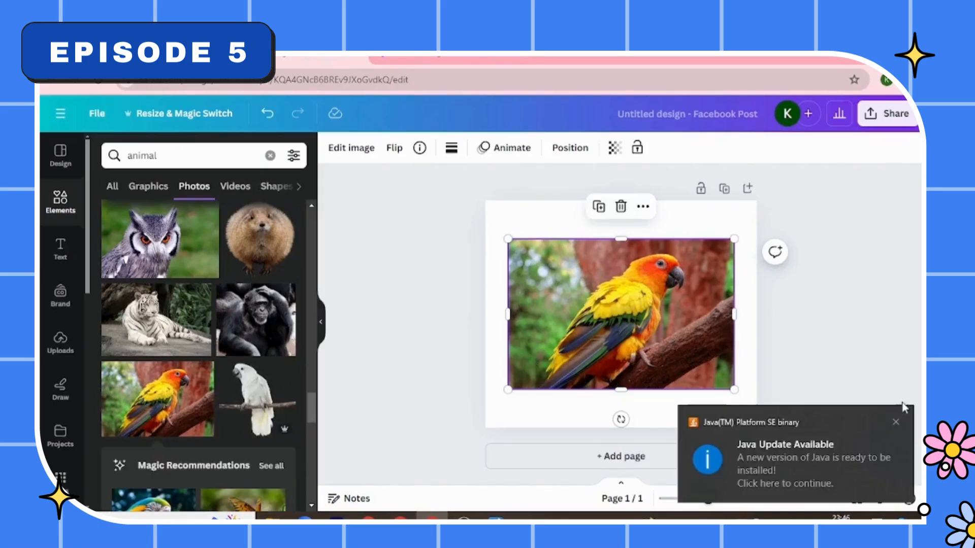
click(896, 422)
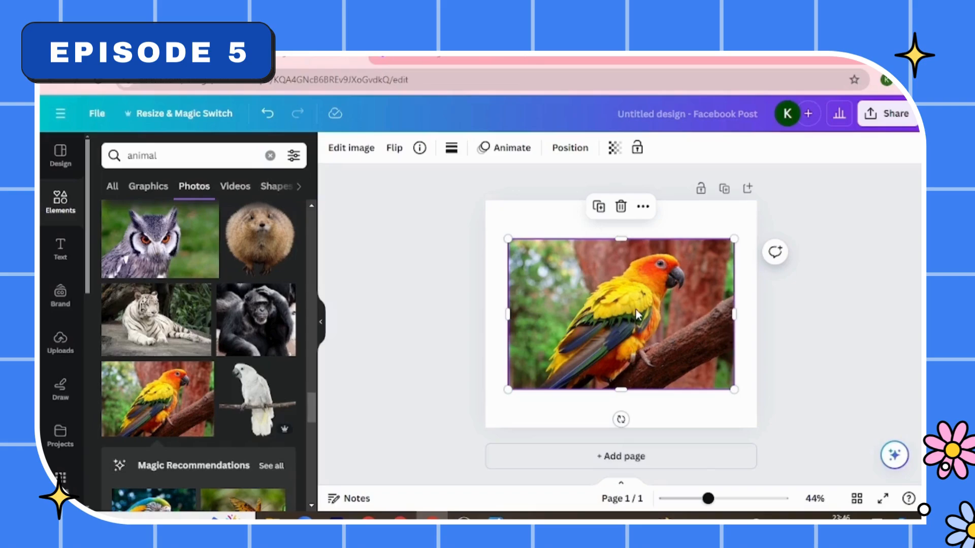
Enlarge the parrot photo until it fills the whole page from edge to edge
drag(509, 239, 485, 223)
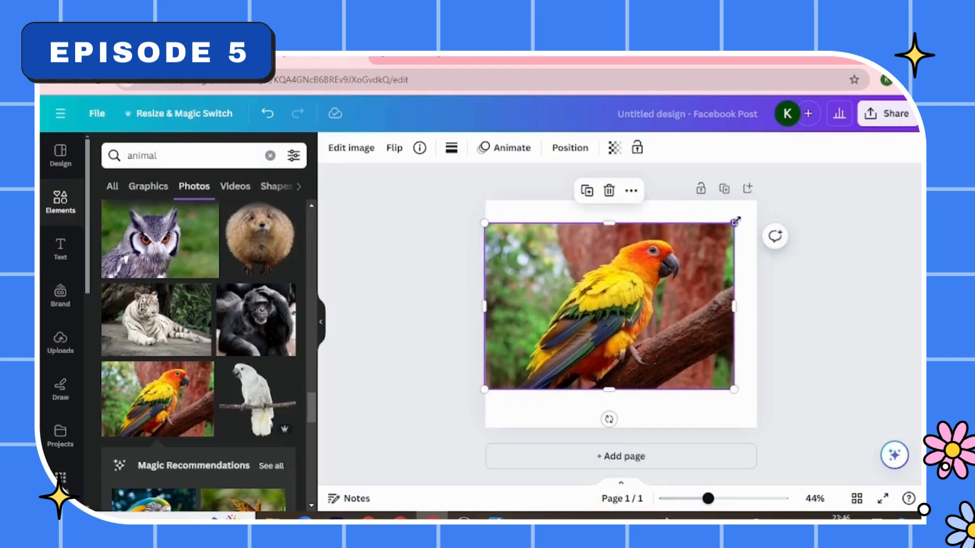
drag(740, 219, 757, 208)
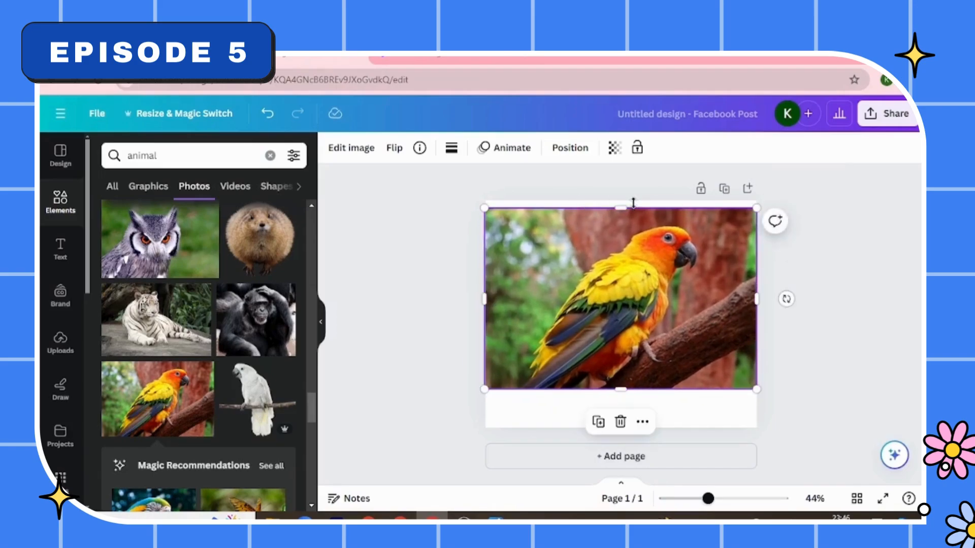
drag(629, 209, 629, 201)
drag(625, 389, 626, 428)
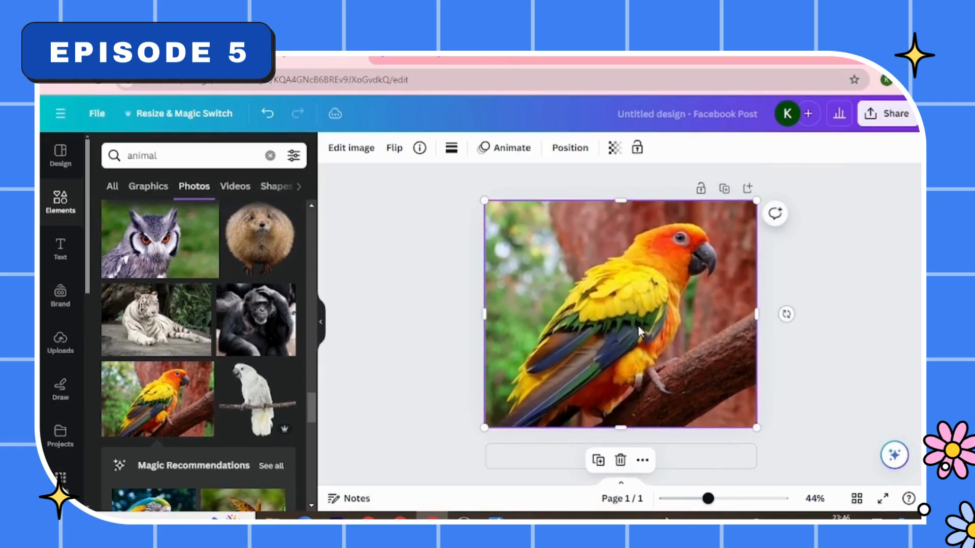
click(392, 280)
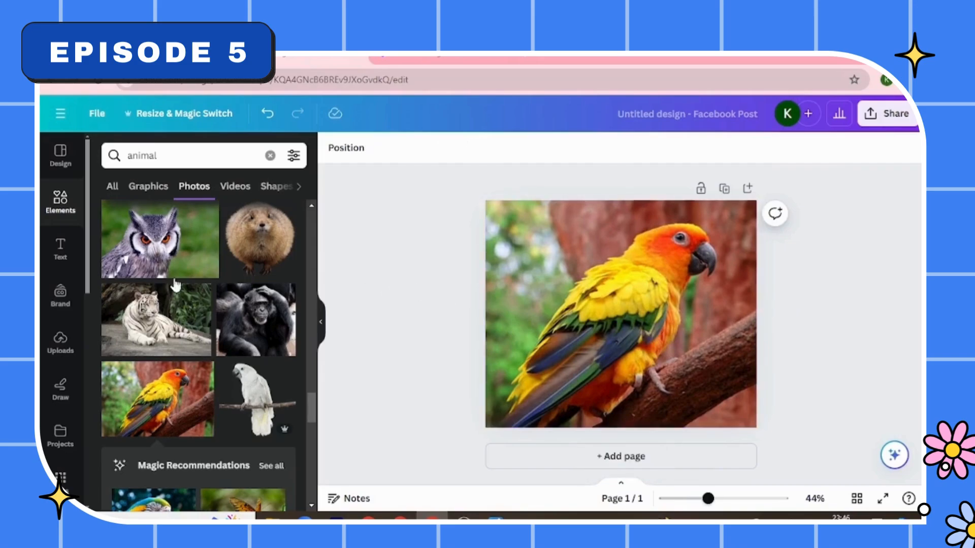
Try adding a large heading that reads "PARROT" over the parrot photo
click(58, 262)
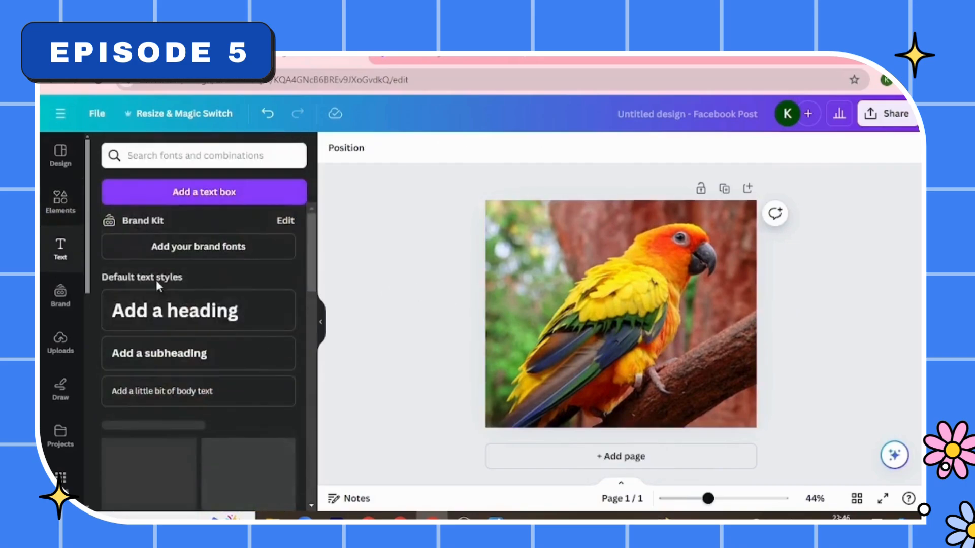
click(220, 321)
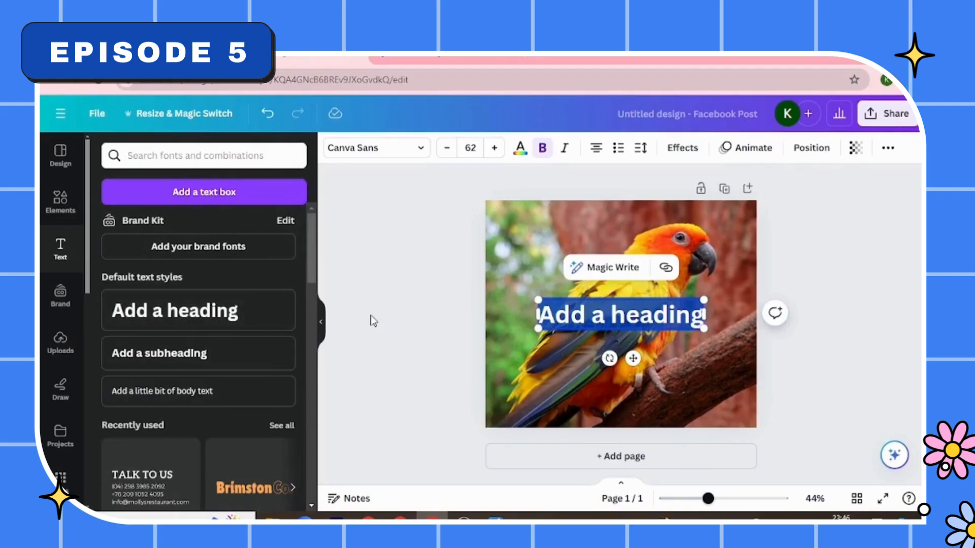
text(PA)
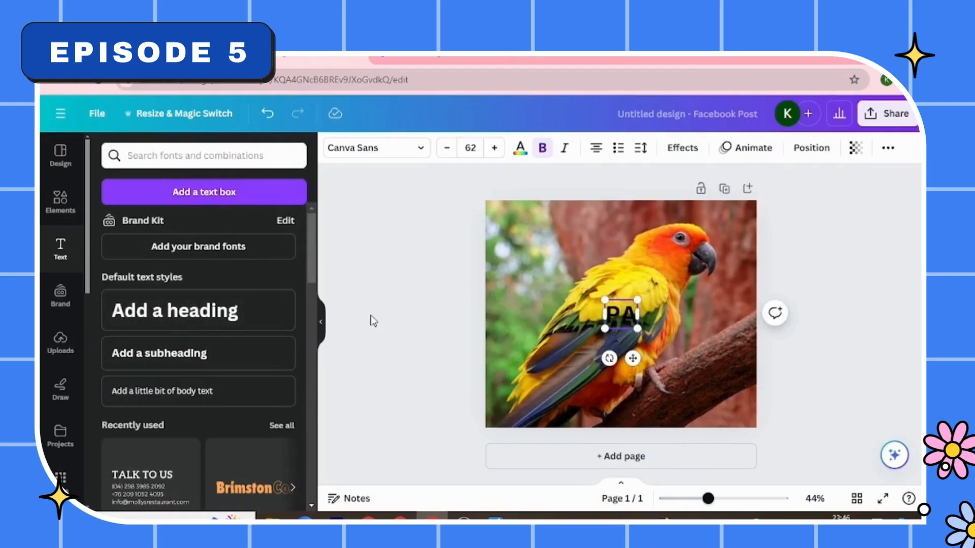
text(RROT)
key(ctrl+a)
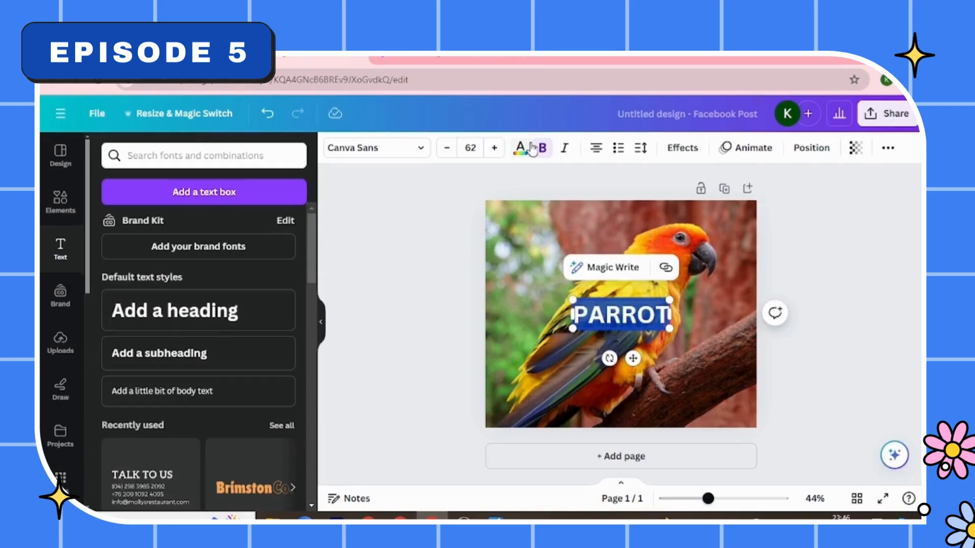
click(530, 148)
drag(572, 300, 493, 279)
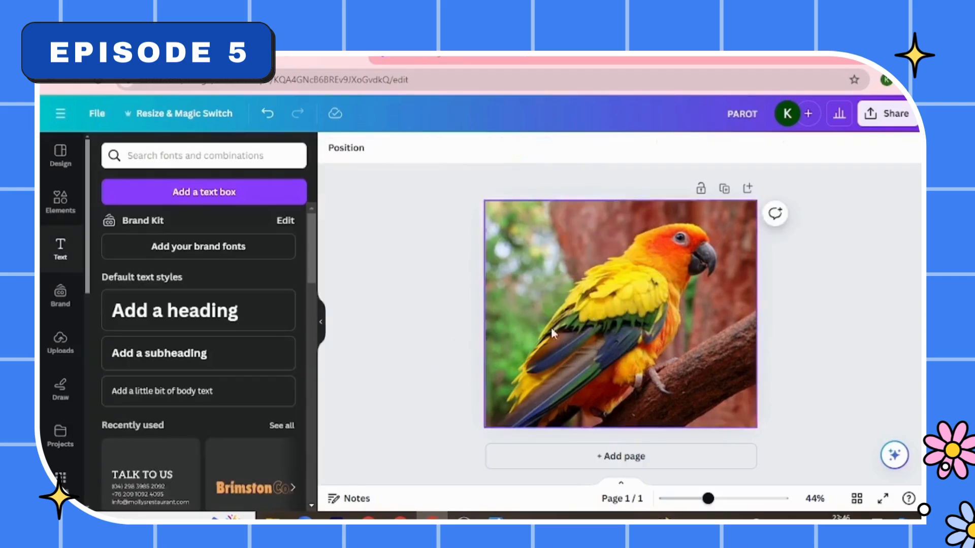
Search the elements for "frames letters" and limit the results to frames
click(60, 201)
click(179, 154)
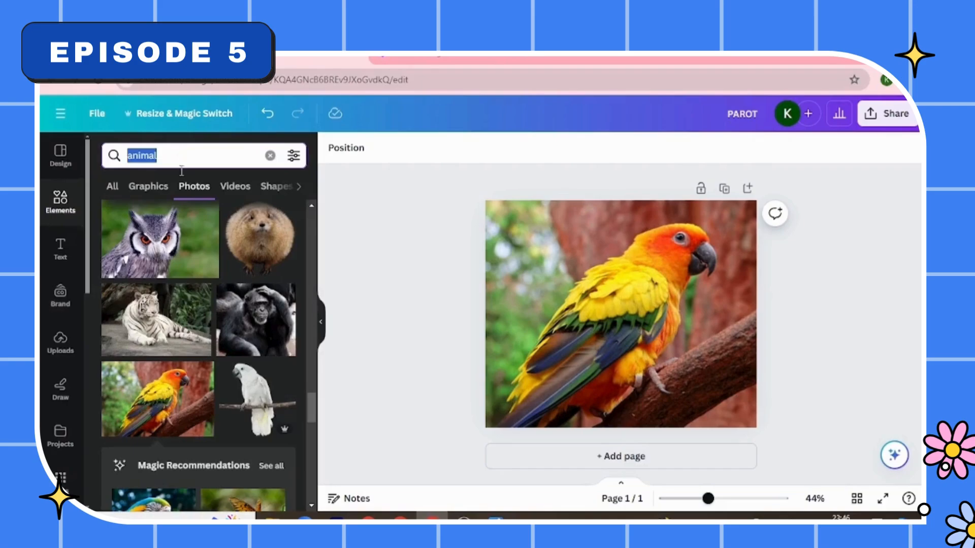
text(fr)
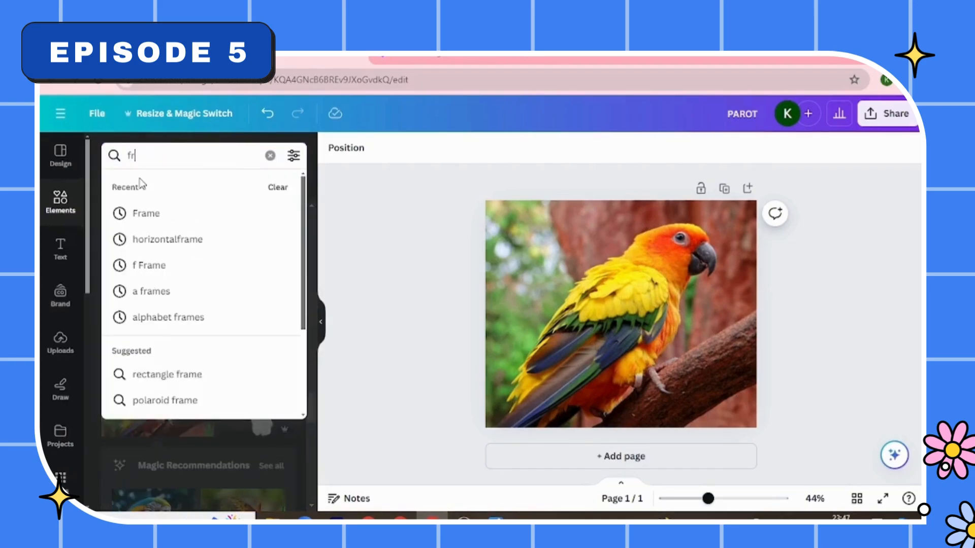
text(ames )
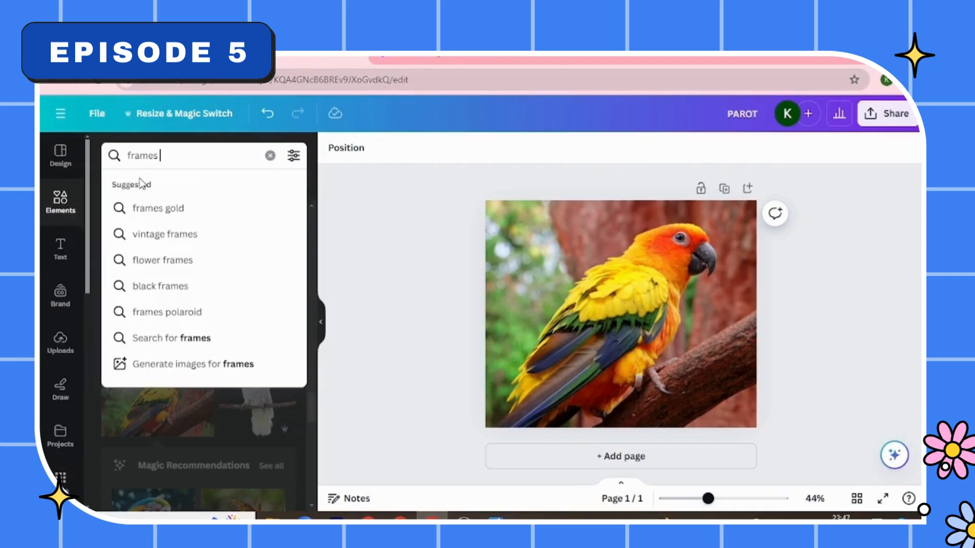
text(letters)
key(Return)
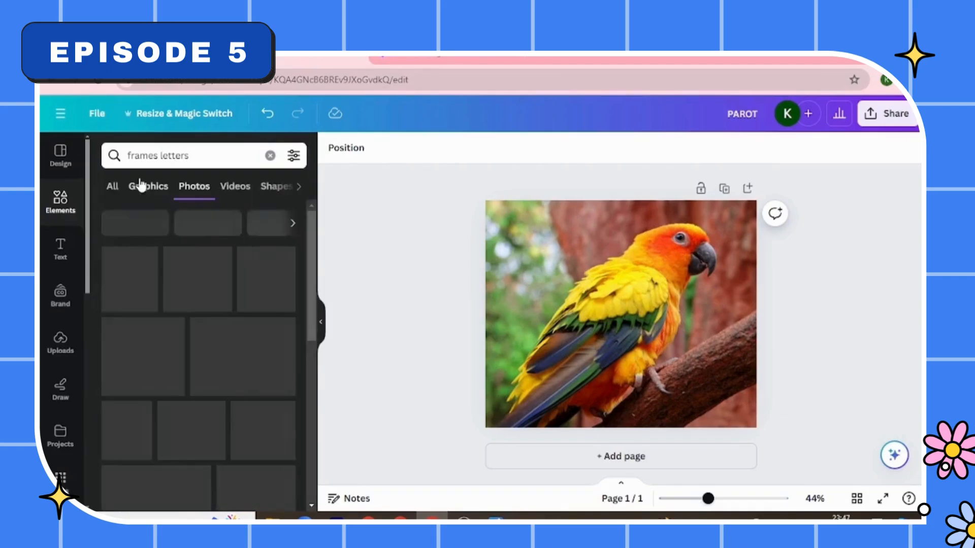
scroll(151, 333, down, 3)
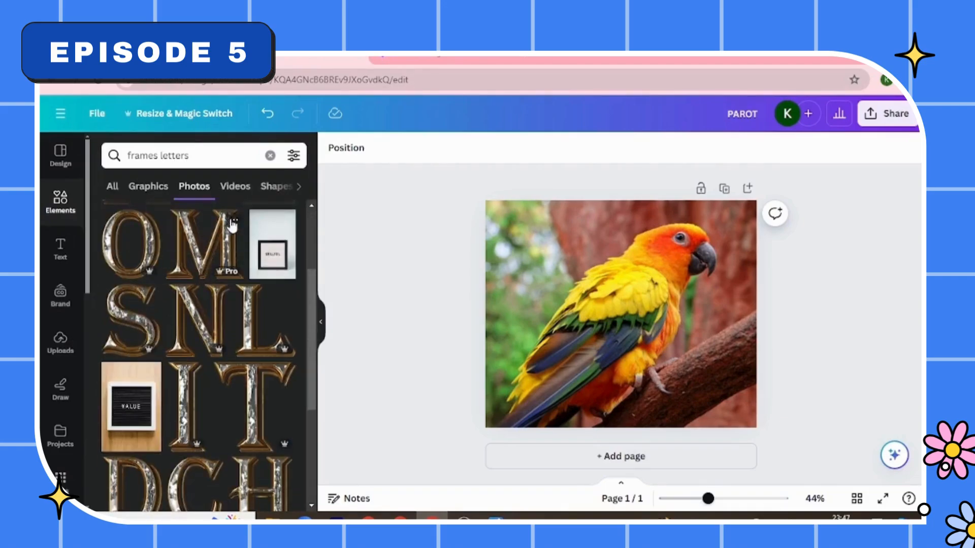
click(300, 188)
click(277, 188)
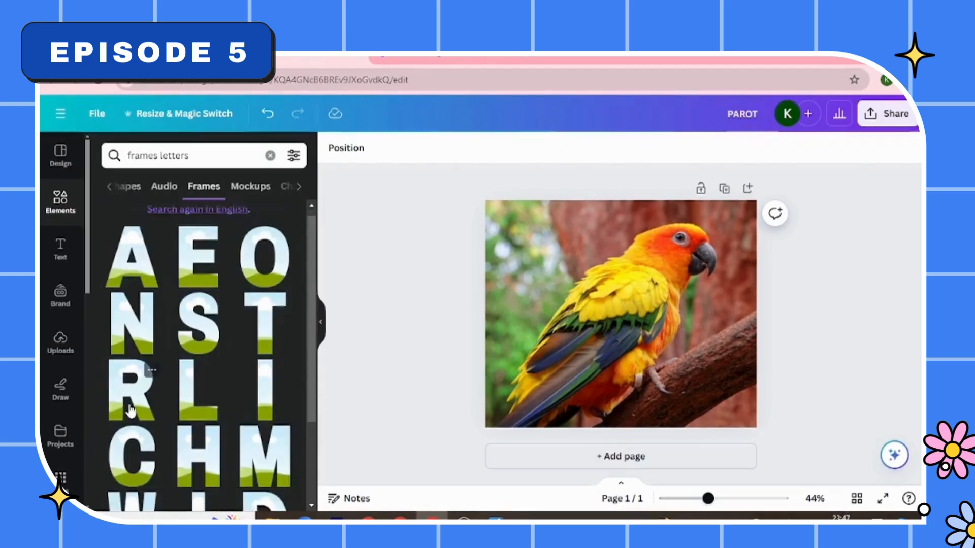
Add the bold letter frames B, I and R to the page and spread them apart in reading order
scroll(131, 411, down, 10)
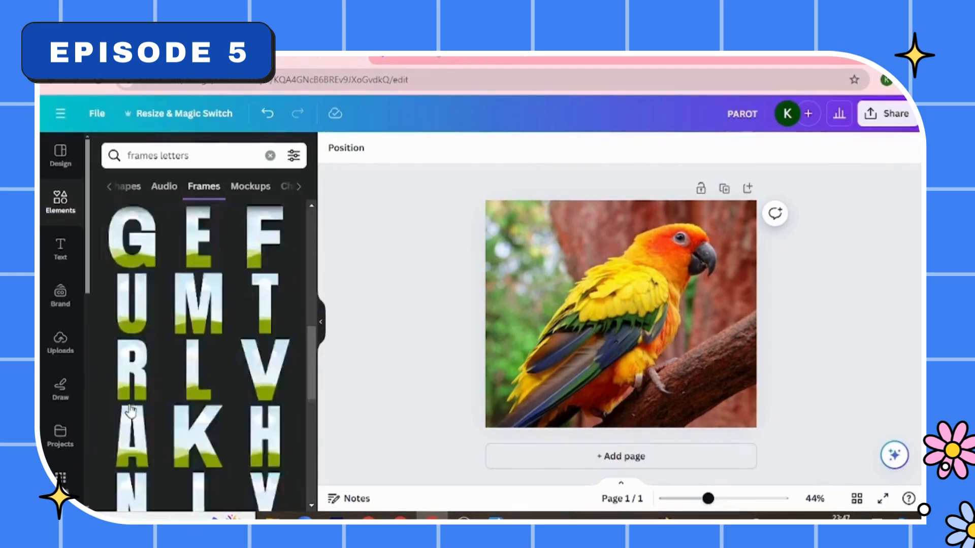
scroll(134, 406, down, 2)
scroll(138, 409, down, 5)
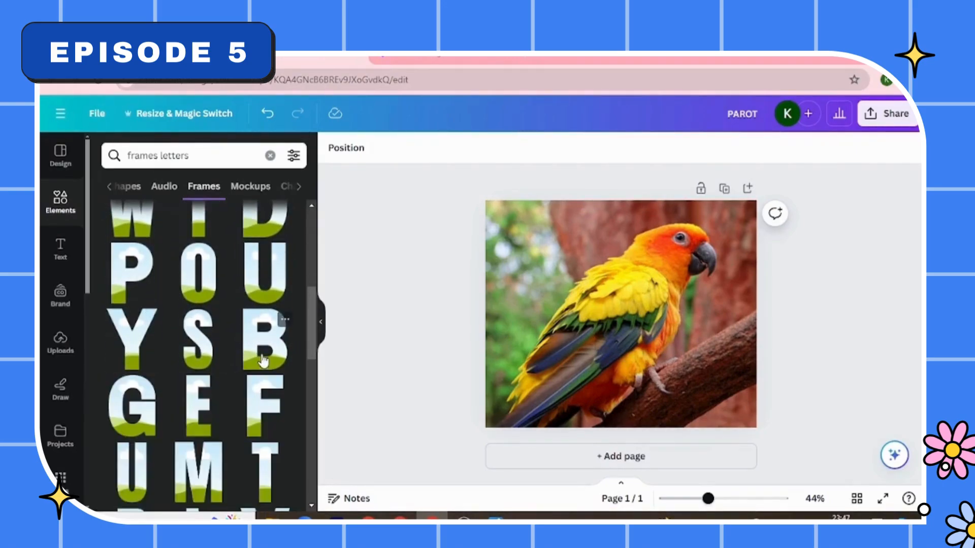
click(263, 360)
scroll(202, 408, up, 3)
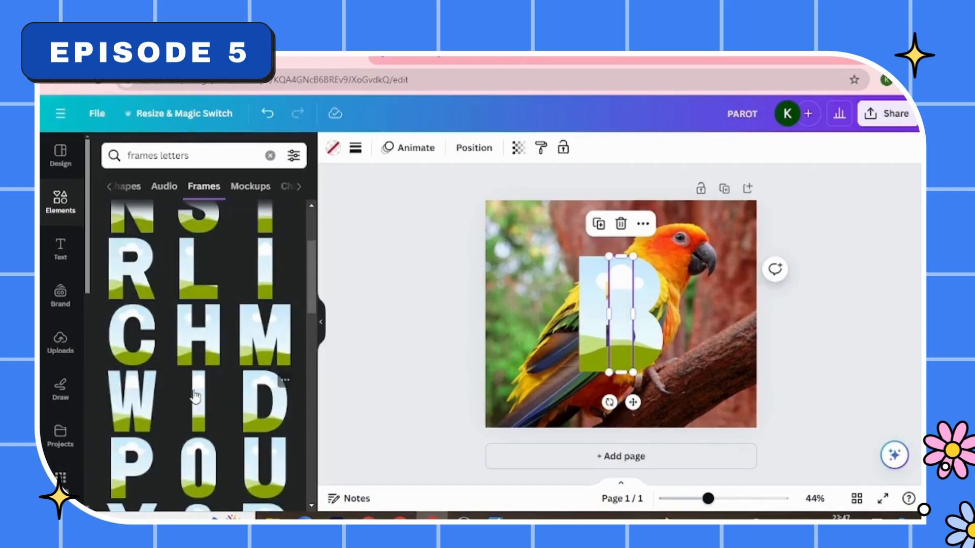
click(133, 253)
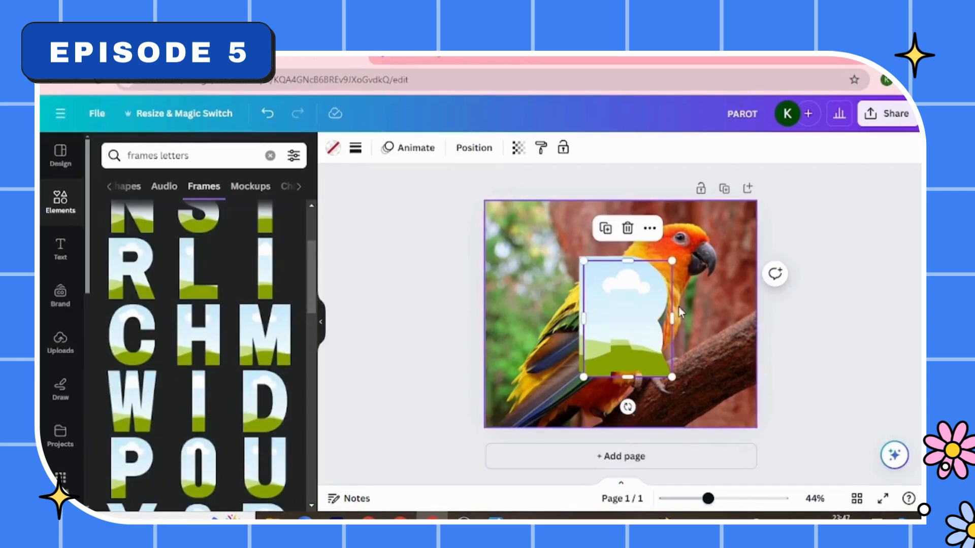
drag(627, 317, 717, 314)
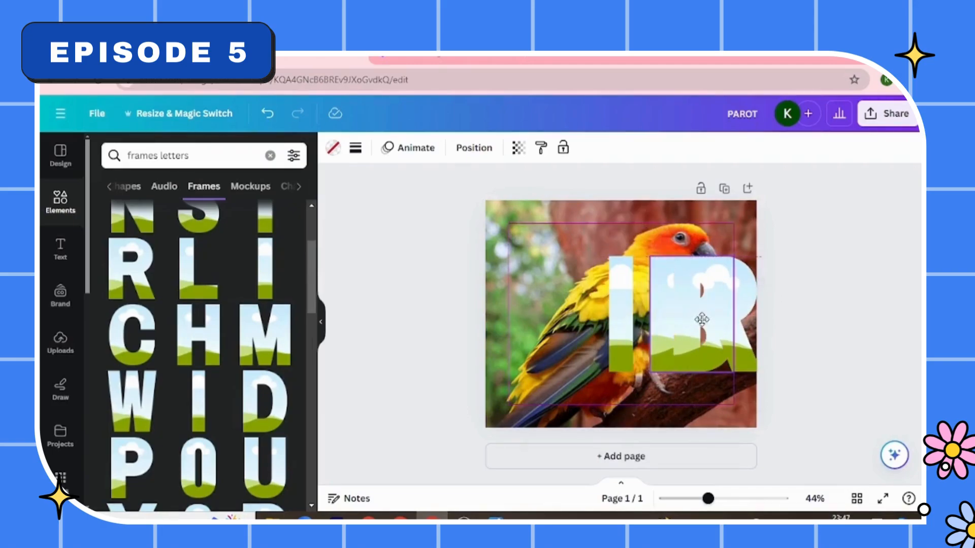
drag(634, 319, 520, 323)
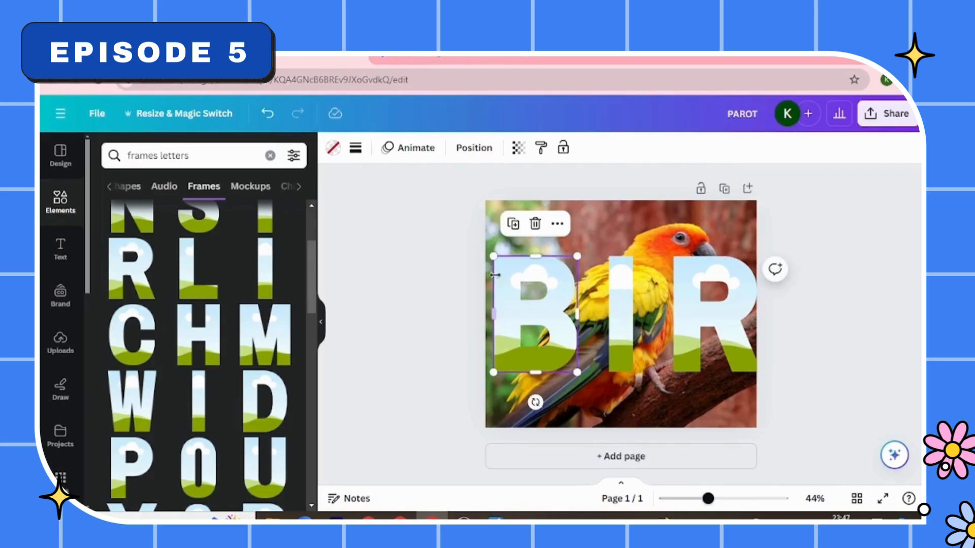
Shrink the B and I frames to the same height and place the I close beside the B
drag(495, 257, 526, 307)
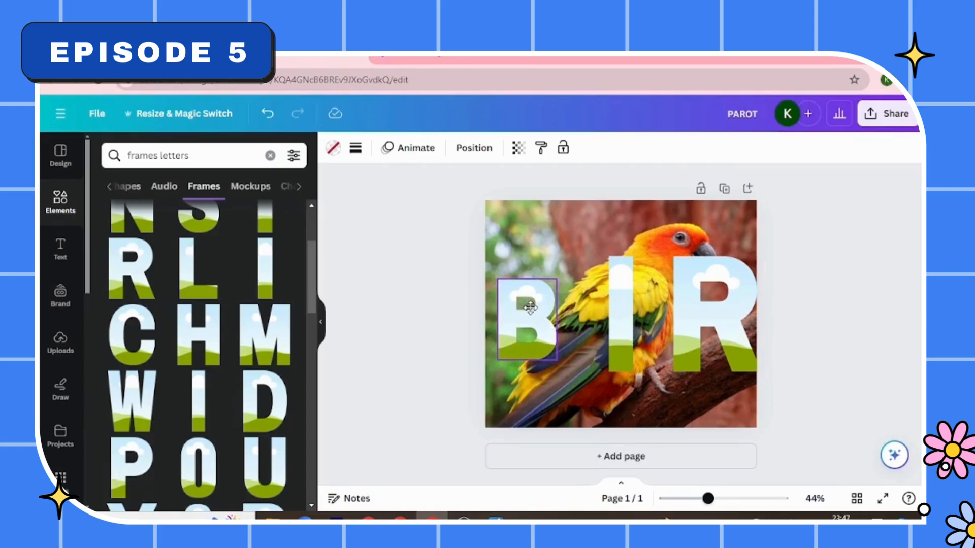
click(619, 304)
drag(620, 258, 620, 293)
drag(623, 330, 584, 322)
drag(579, 361, 579, 362)
Shrink the R frame to the height of the B and I and place it directly after the I
click(689, 297)
drag(690, 298, 630, 297)
drag(611, 261, 638, 294)
drag(666, 325, 630, 308)
drag(604, 276, 606, 278)
drag(636, 362, 636, 361)
click(627, 390)
Find a D letter frame in the same bold style as the others and add it to the page
scroll(197, 436, up, 2)
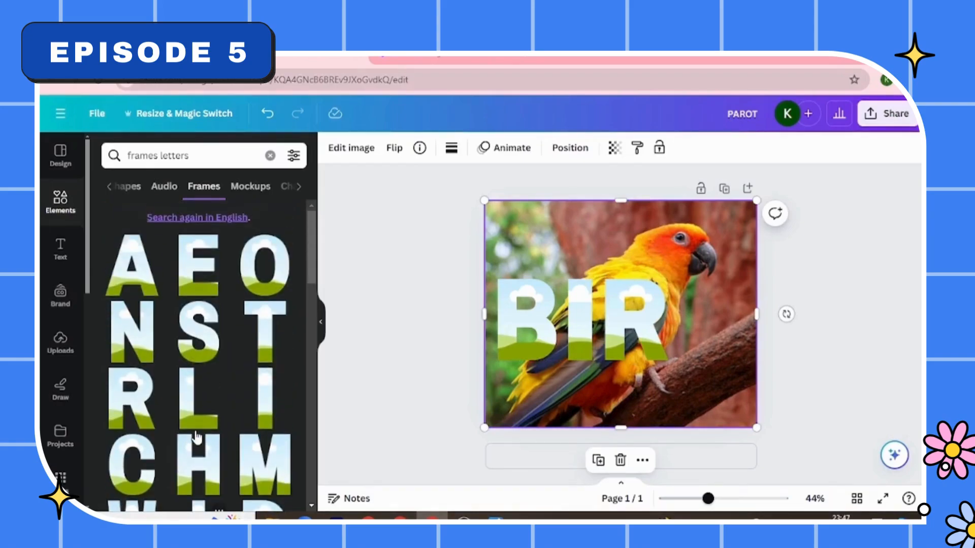
scroll(196, 431, down, 6)
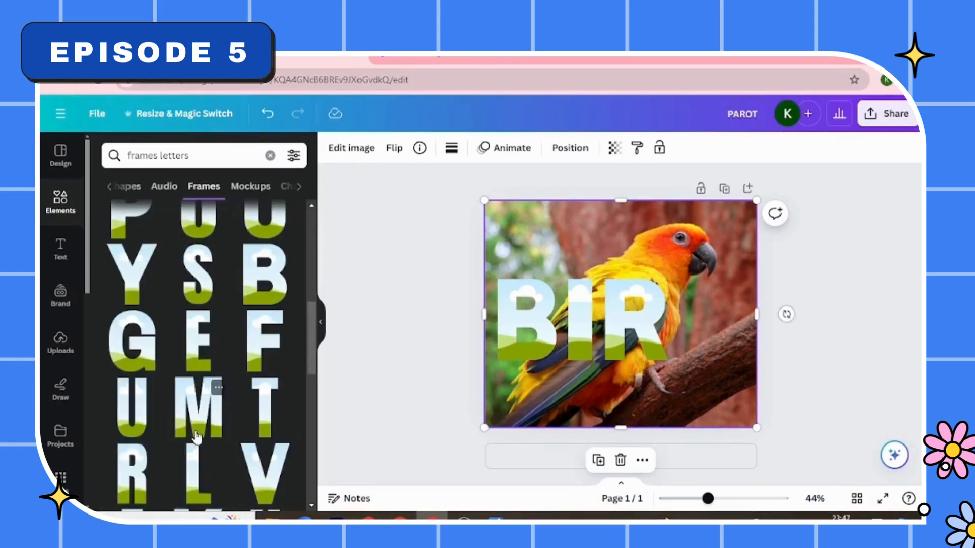
scroll(197, 436, down, 8)
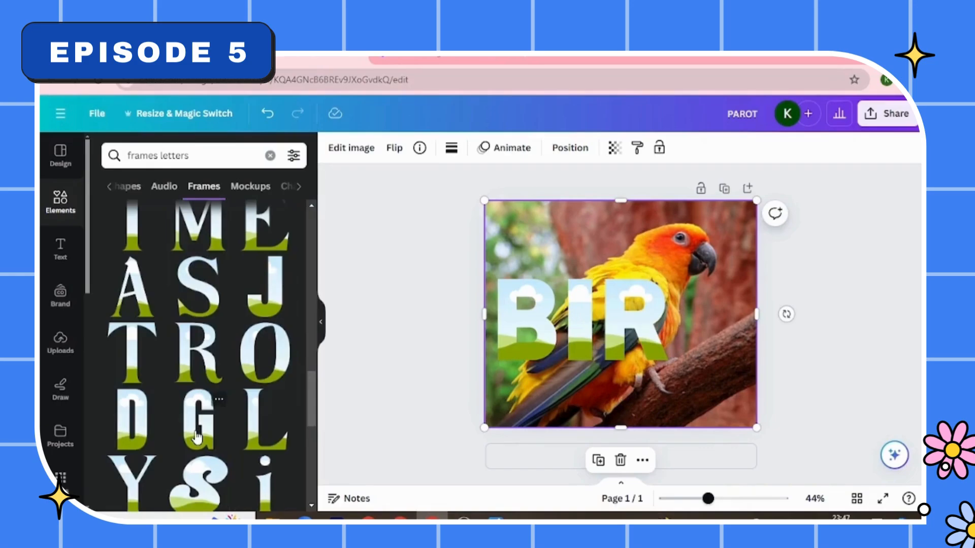
scroll(198, 436, down, 8)
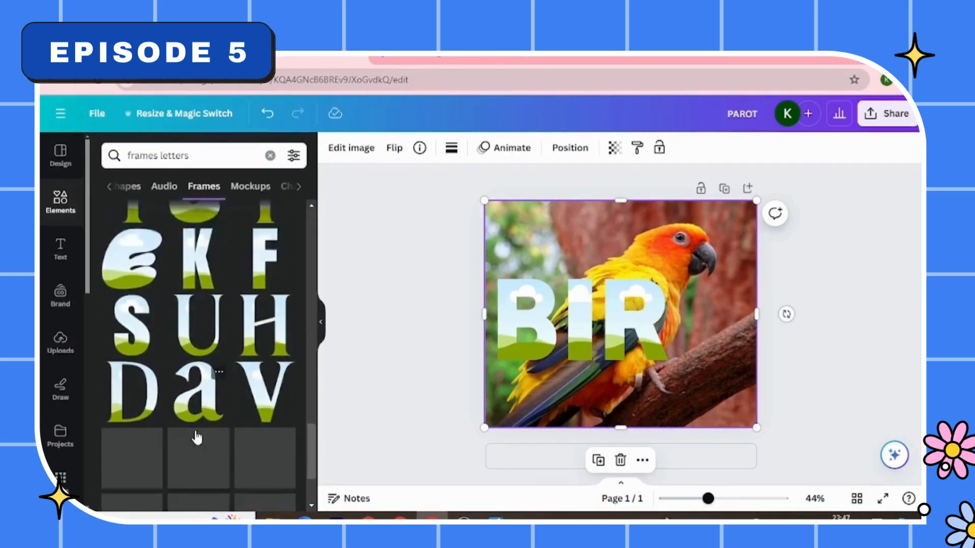
scroll(202, 436, down, 5)
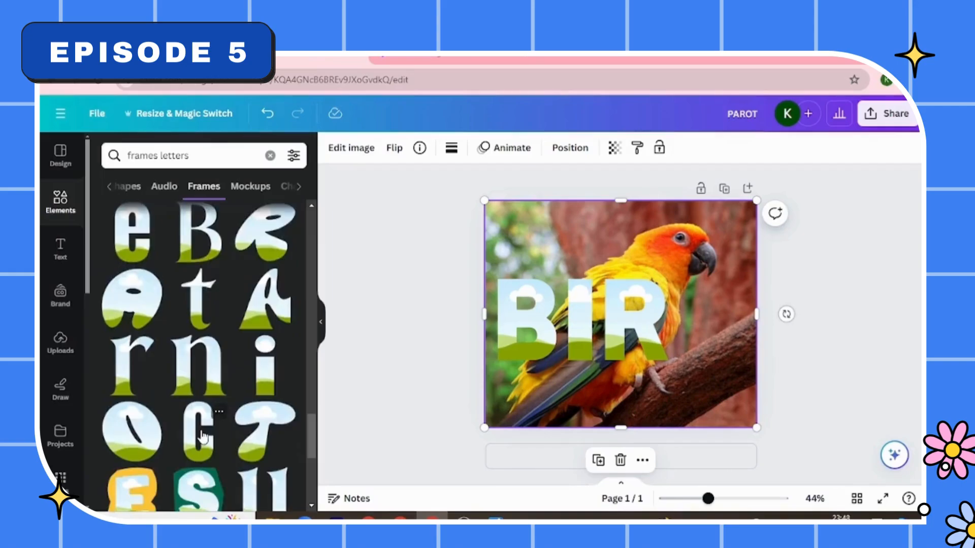
scroll(202, 435, down, 8)
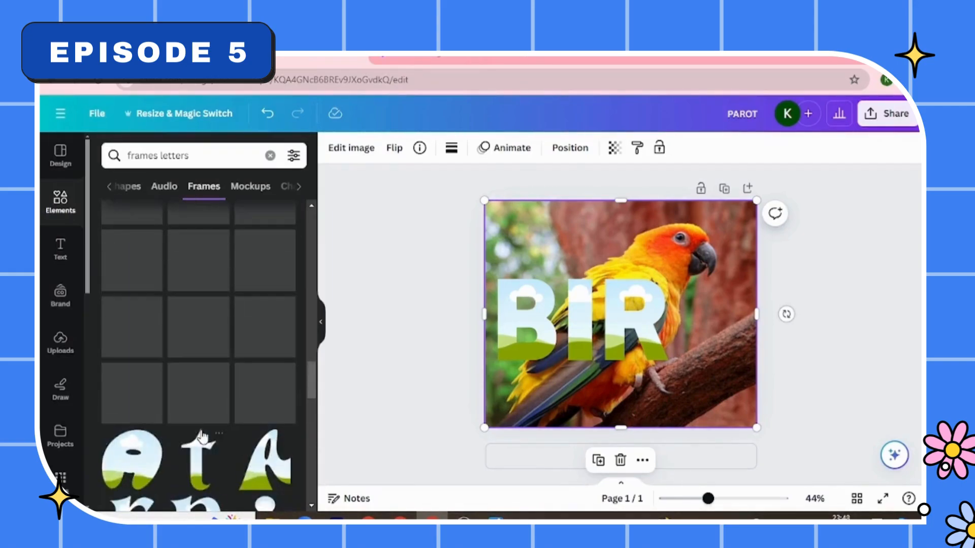
scroll(202, 435, up, 14)
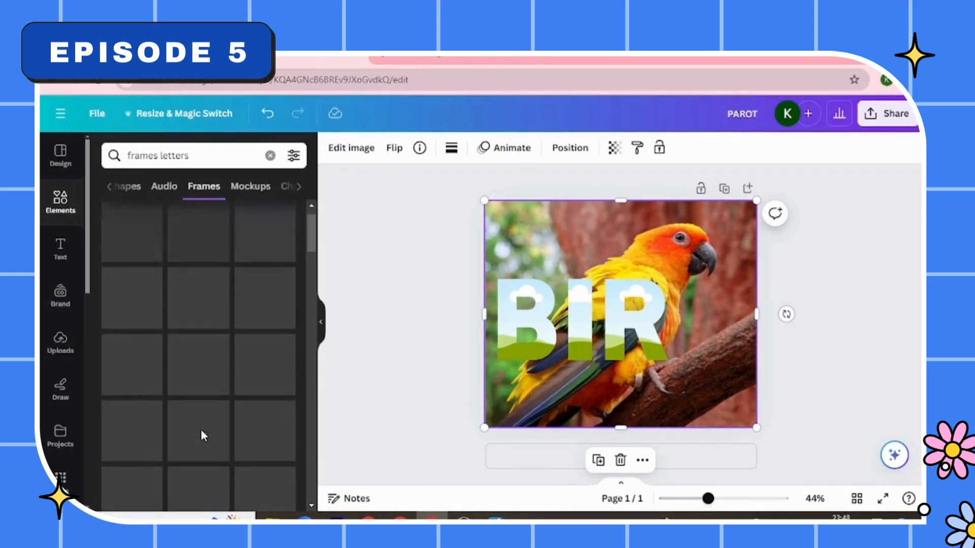
scroll(202, 402, down, 1)
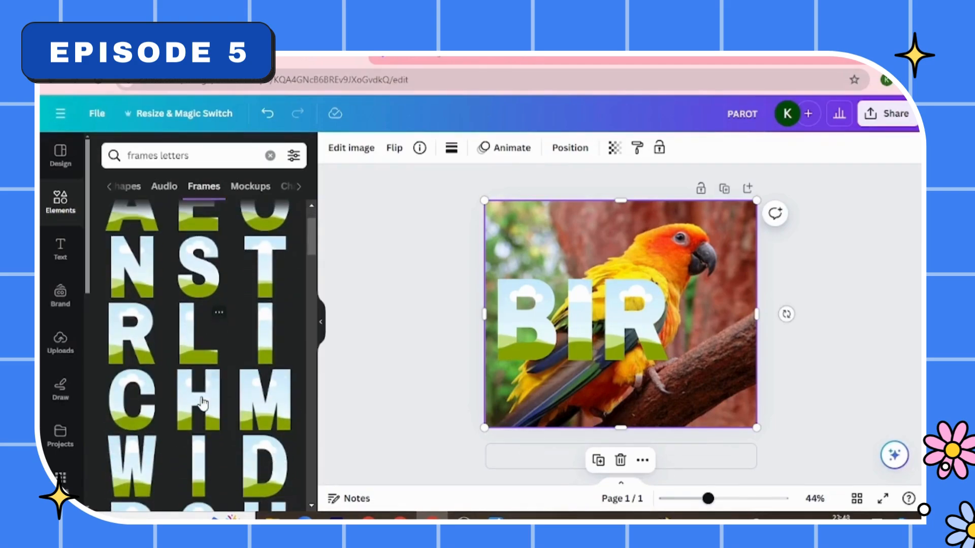
click(269, 469)
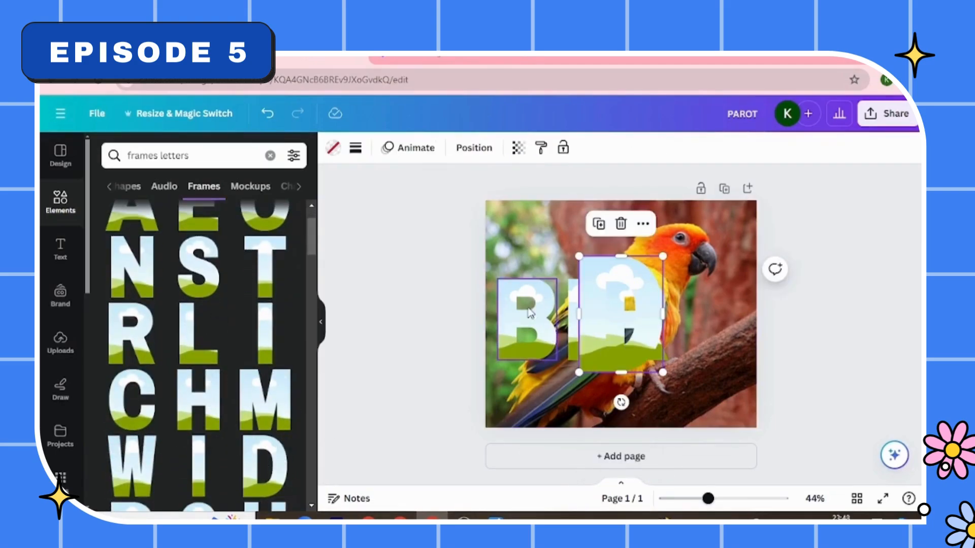
Shrink the D frame to the height of the other letters and place it after the R to complete BIRD
drag(602, 313, 697, 311)
drag(674, 258, 693, 283)
drag(715, 330, 703, 326)
drag(679, 369, 686, 360)
Nudge the R frame slightly to the right to even out the spacing between the letters
click(614, 352)
key(Right)
key(Right)
key(Right)
key(Right)
key(Right)
key(Right)
key(Right)
key(Right)
key(Right)
key(Right)
key(Right)
key(Right)
key(Right)
key(Right)
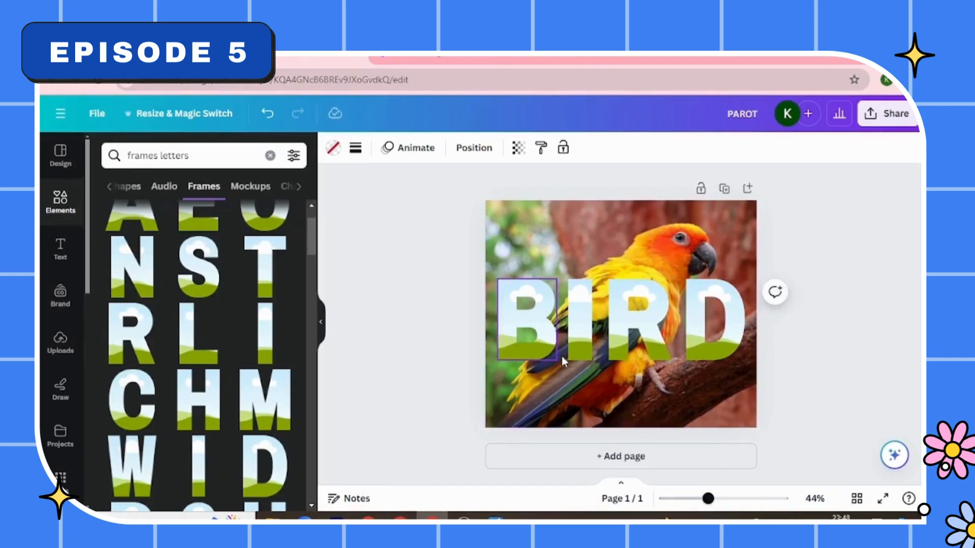
click(449, 361)
Fill the B frame with the parrot photo from the recently used elements
click(57, 208)
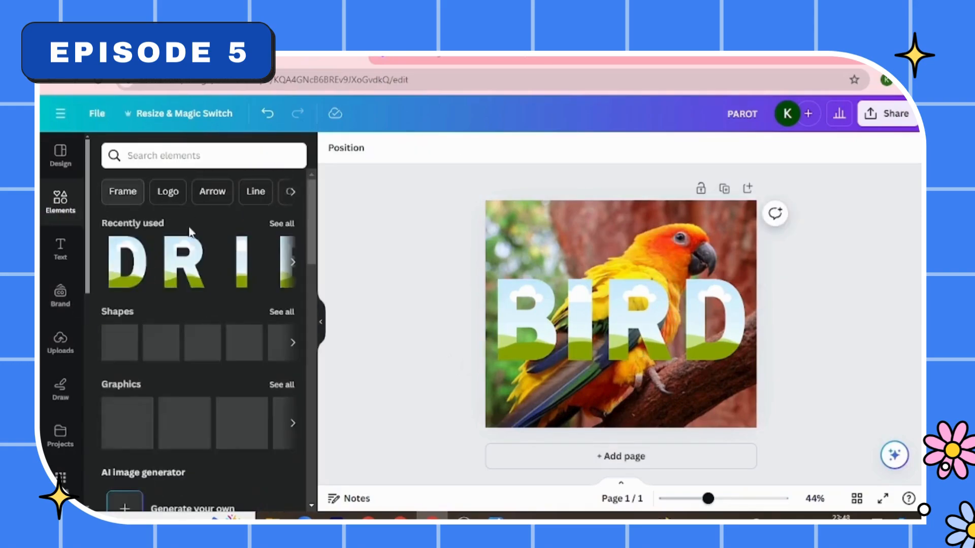
click(279, 223)
drag(217, 296, 505, 304)
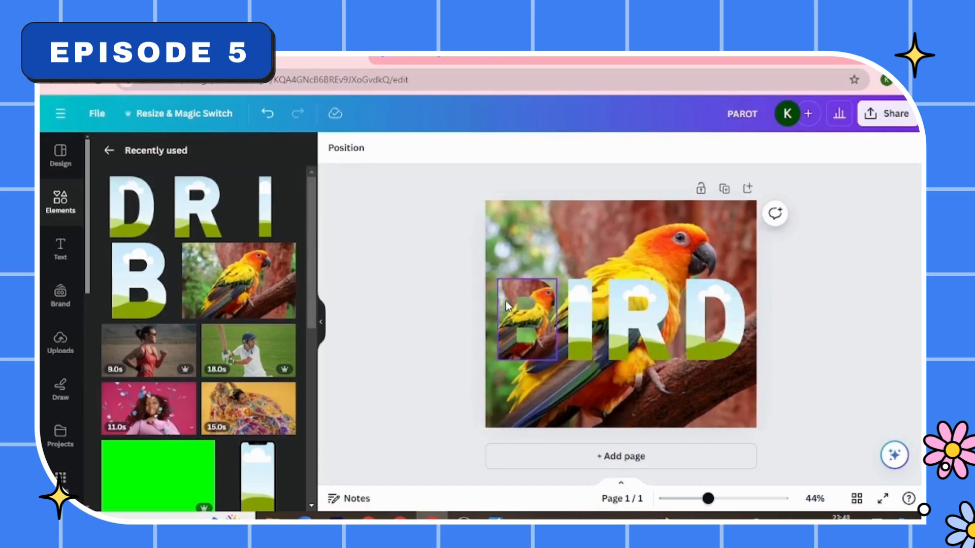
Enlarge and reposition the photo inside the B frame until its parrot lines up with the background parrot
click(506, 300)
double_click(507, 295)
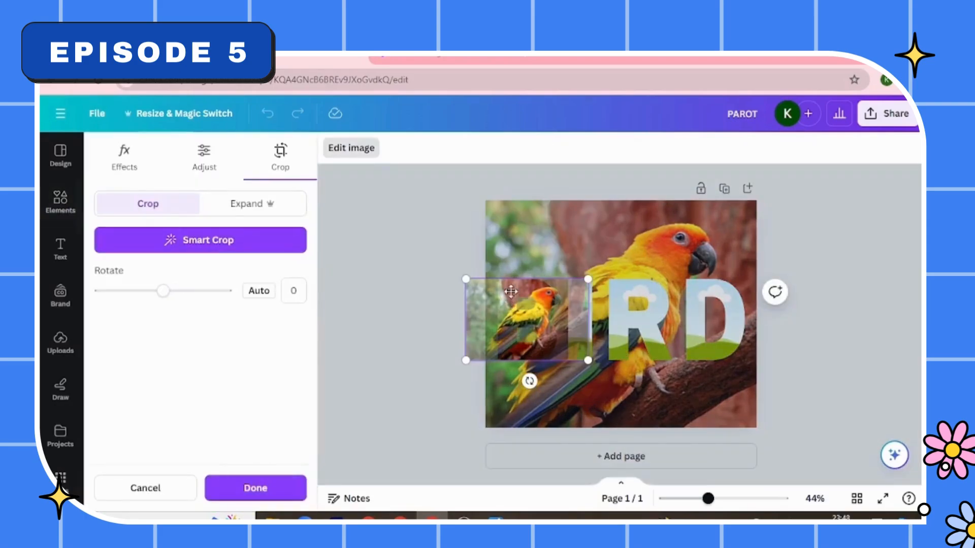
drag(584, 280, 740, 248)
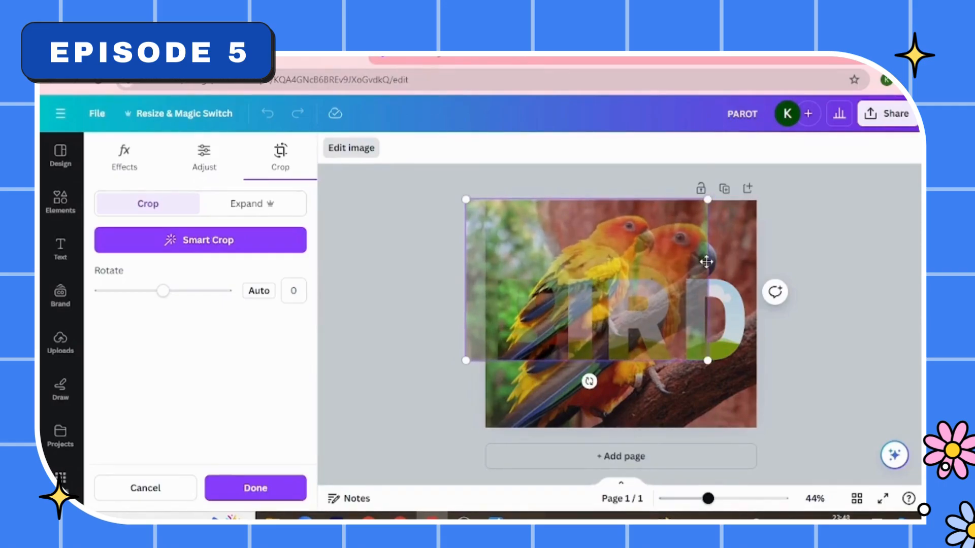
drag(634, 255, 661, 259)
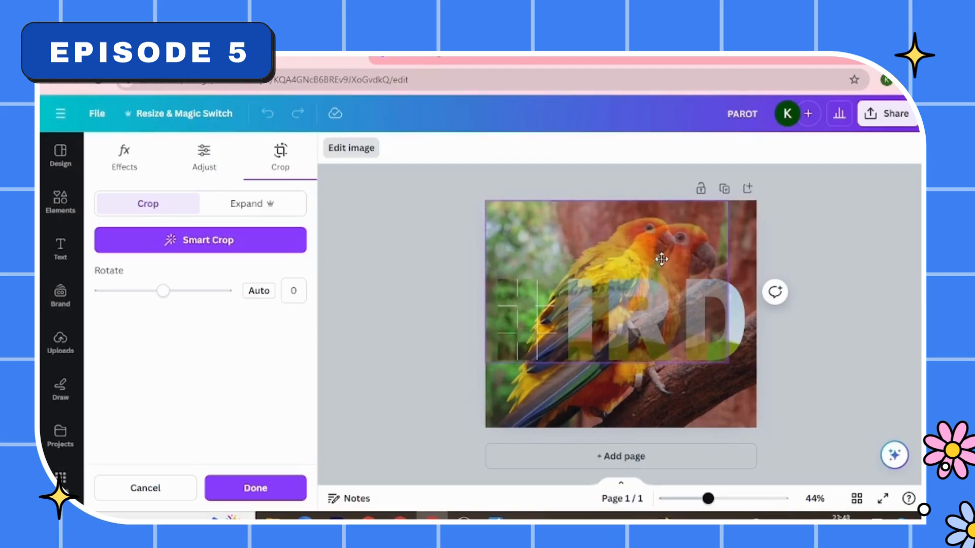
drag(661, 260, 662, 259)
drag(723, 366, 724, 428)
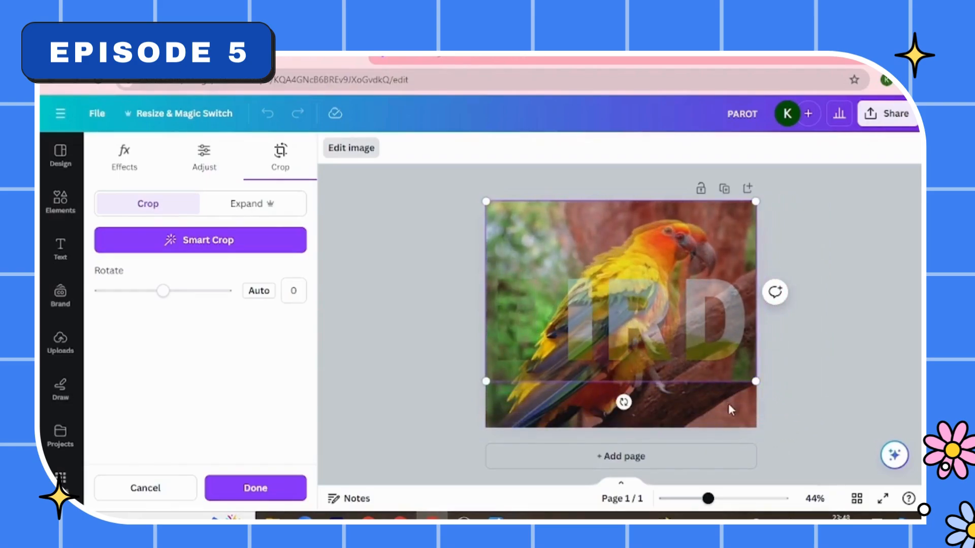
drag(489, 376, 468, 492)
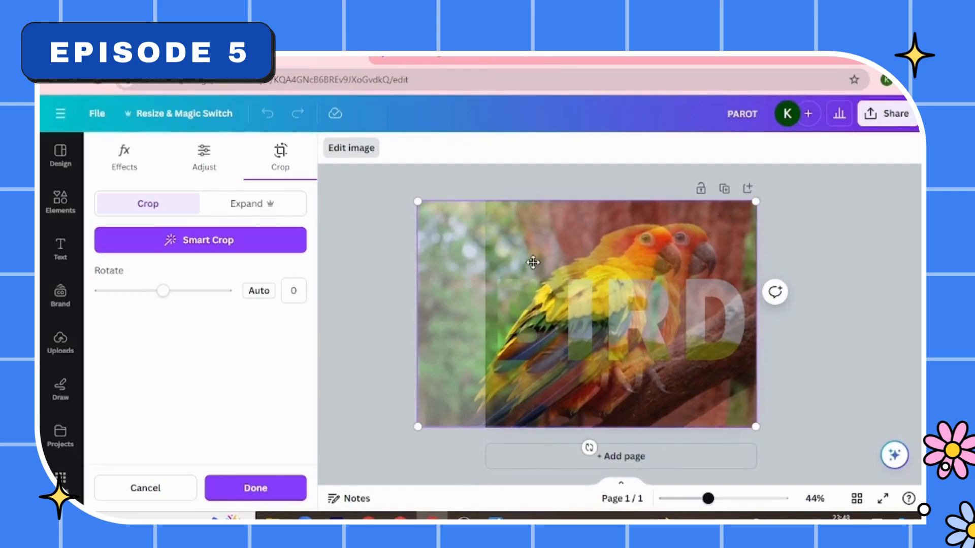
drag(537, 263, 575, 263)
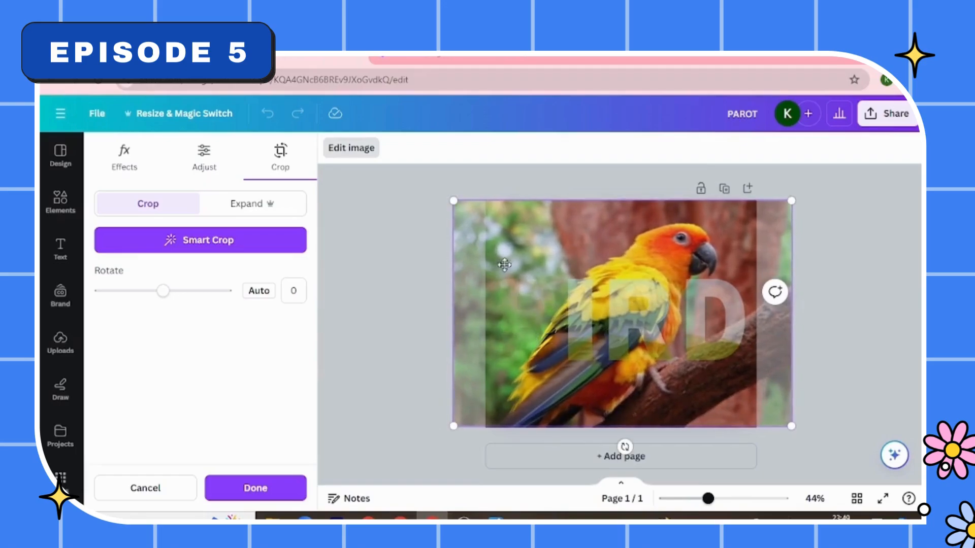
click(407, 285)
Fill the I frame with the parrot photo, then enlarge and shift its crop to match the background parrot
drag(206, 297, 585, 317)
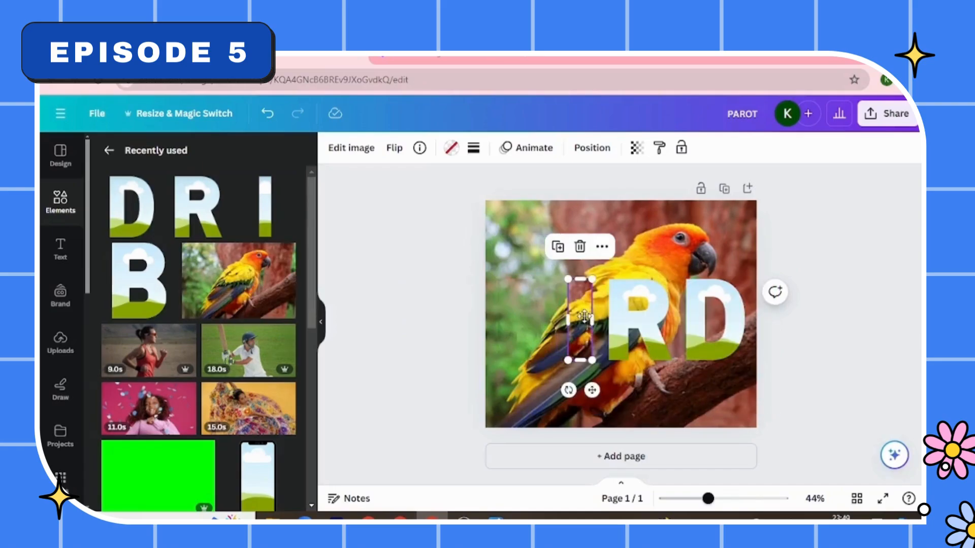
double_click(584, 317)
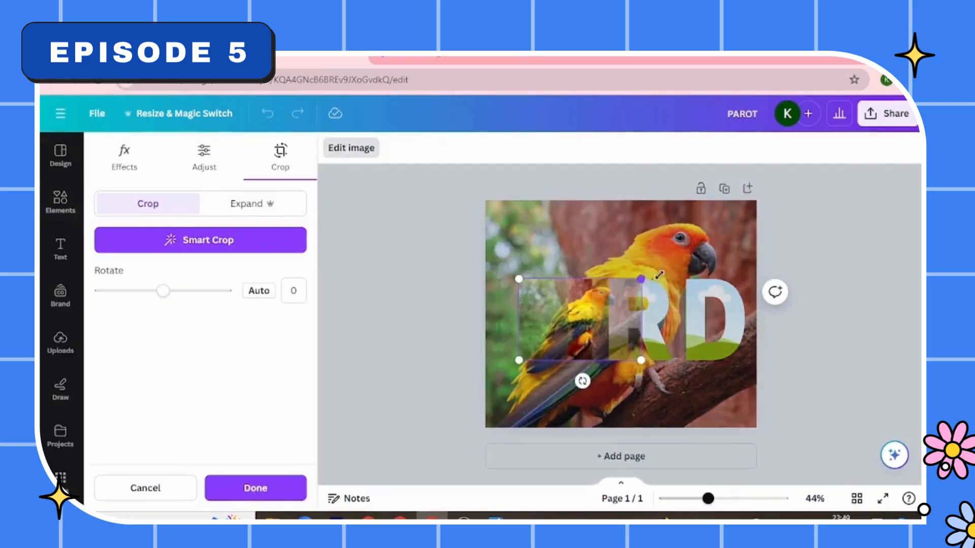
drag(659, 274, 782, 245)
drag(525, 359, 458, 401)
drag(753, 404, 779, 451)
drag(548, 263, 558, 264)
click(411, 343)
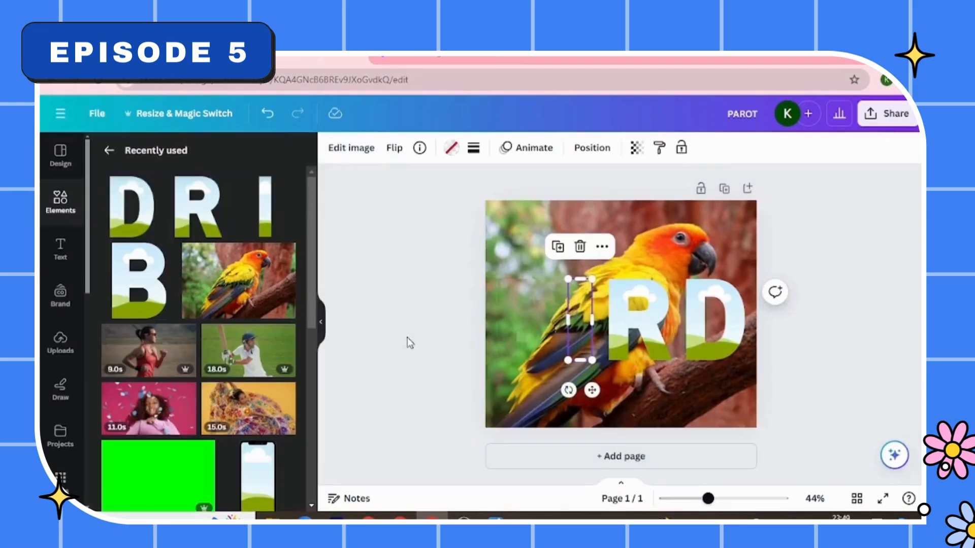
Fill the R frame with the parrot photo, then enlarge and shift its crop to match the background parrot
click(637, 315)
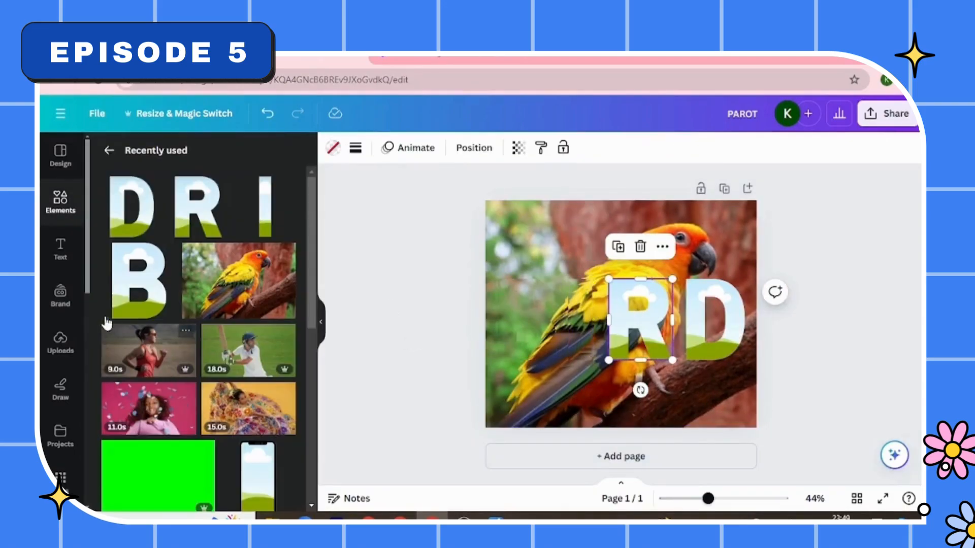
drag(221, 303, 630, 321)
double_click(629, 321)
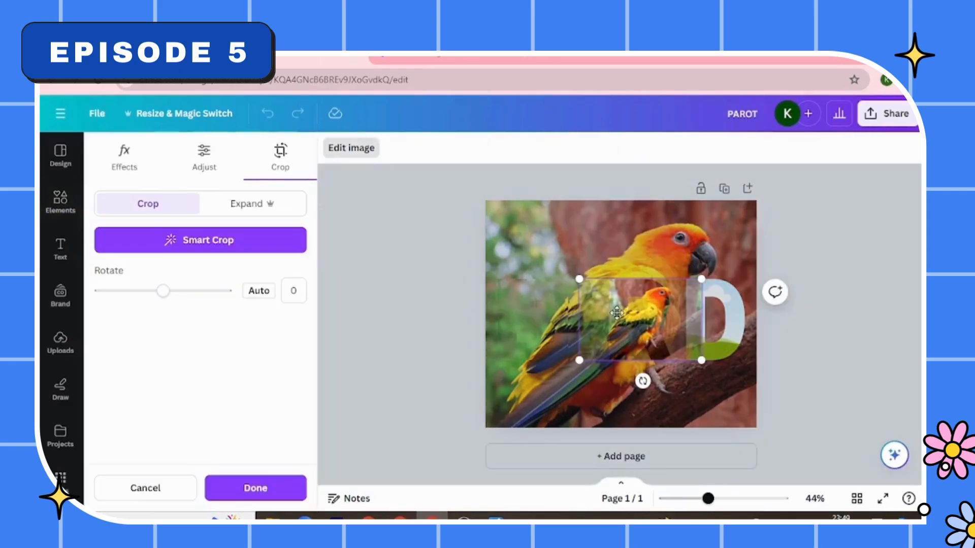
drag(701, 280, 872, 237)
drag(580, 358, 488, 421)
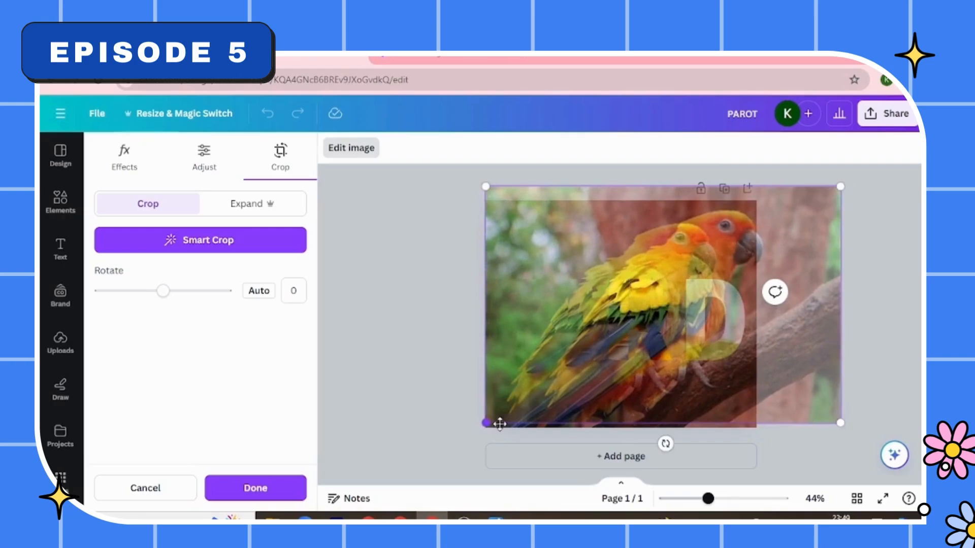
drag(573, 387, 521, 402)
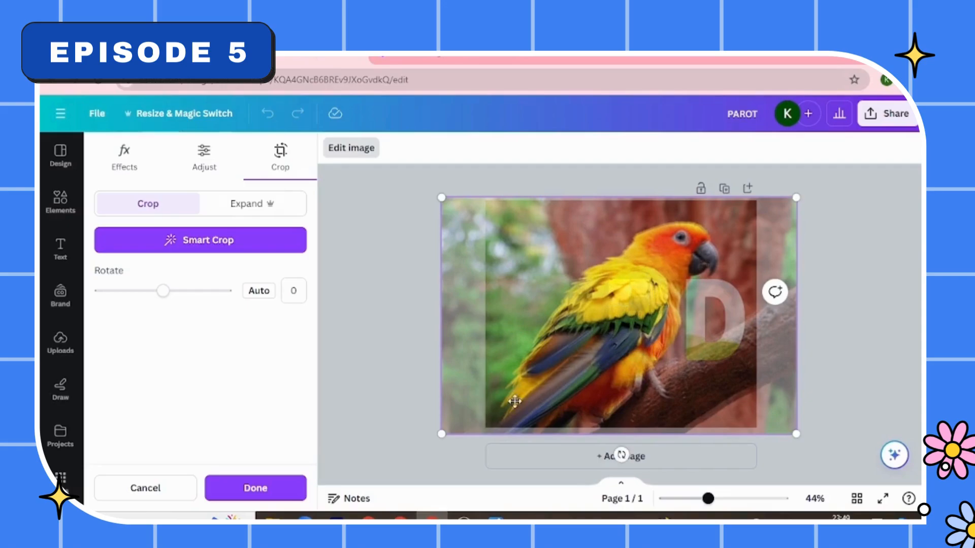
click(397, 403)
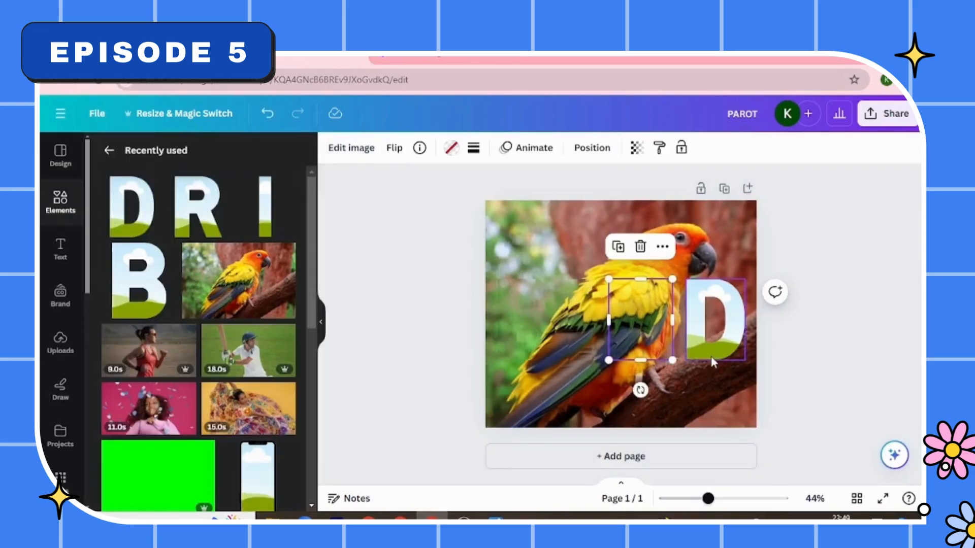
Fill the D frame with the parrot photo and enlarge its crop roughly over the background parrot
drag(261, 313, 698, 321)
double_click(696, 318)
drag(656, 360, 501, 440)
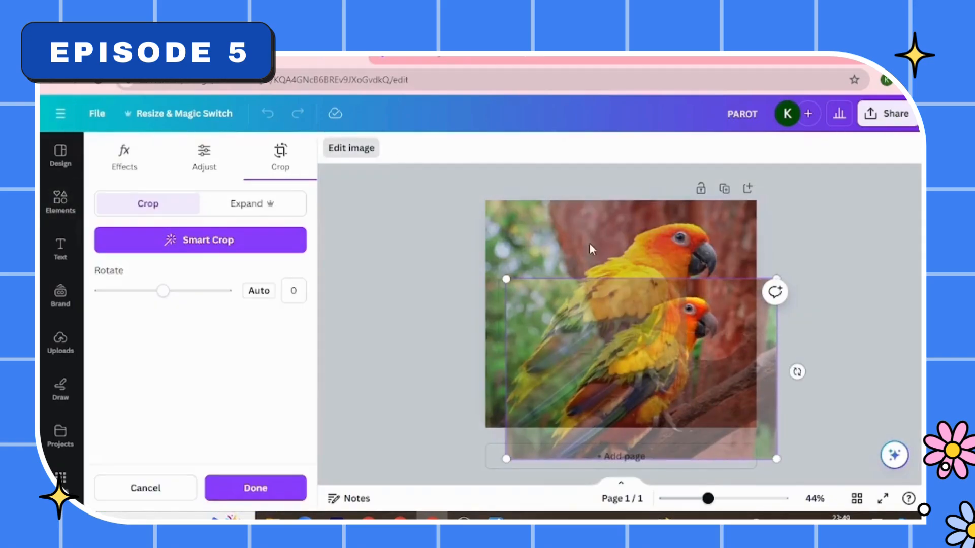
drag(510, 276, 403, 188)
drag(511, 254, 537, 247)
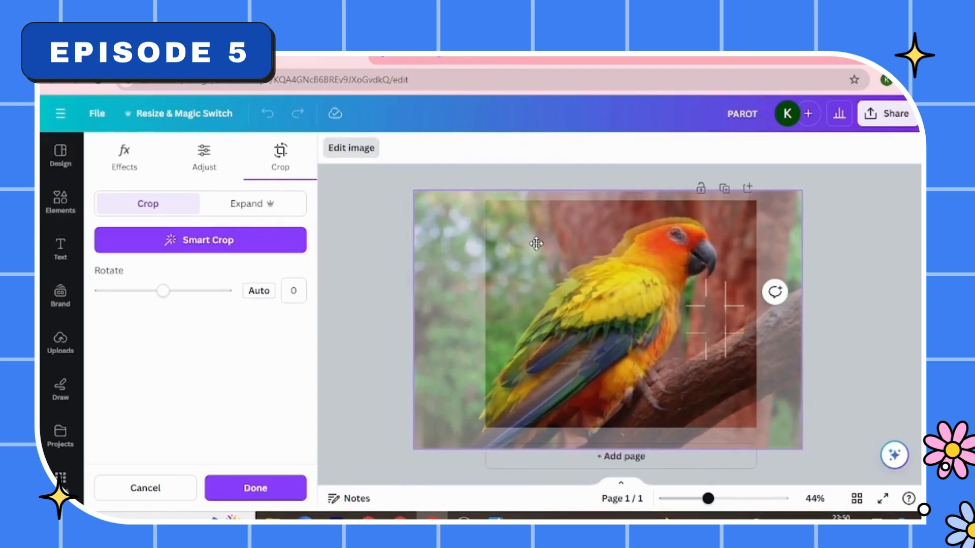
Fine-tune the crop size and position inside the D frame until its parrot lines up with the background parrot
drag(414, 193, 430, 199)
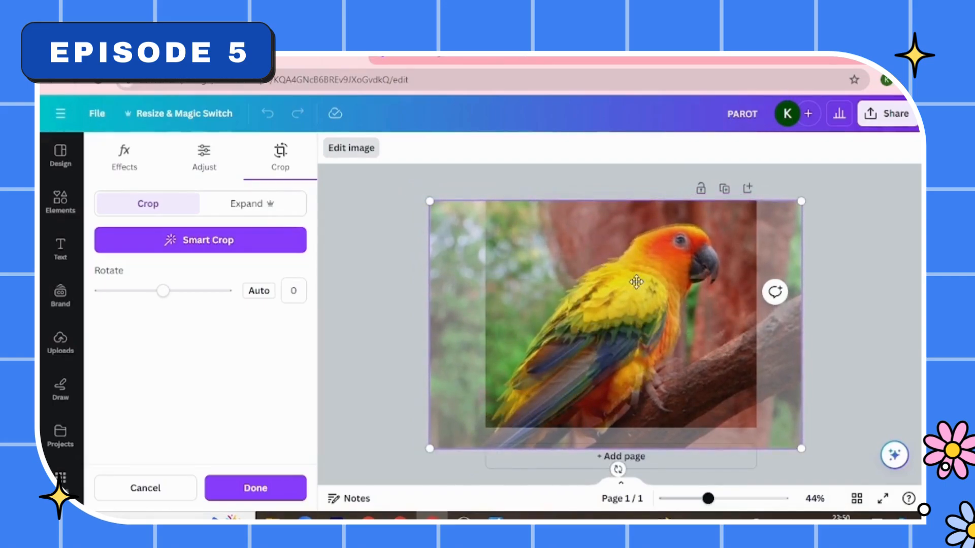
mouse_move(639, 277)
mouse_down()
mouse_move(616, 266)
mouse_move(635, 268)
mouse_up()
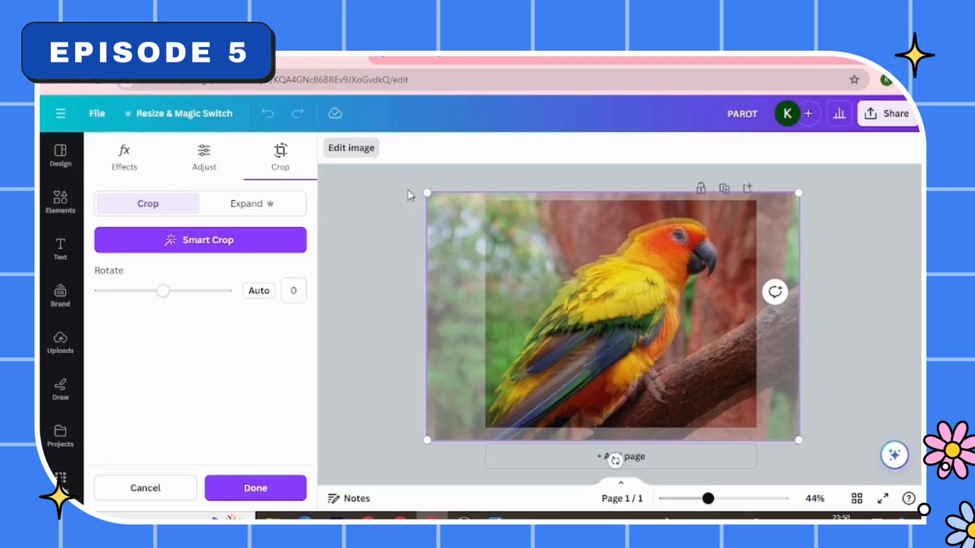
drag(428, 194, 435, 200)
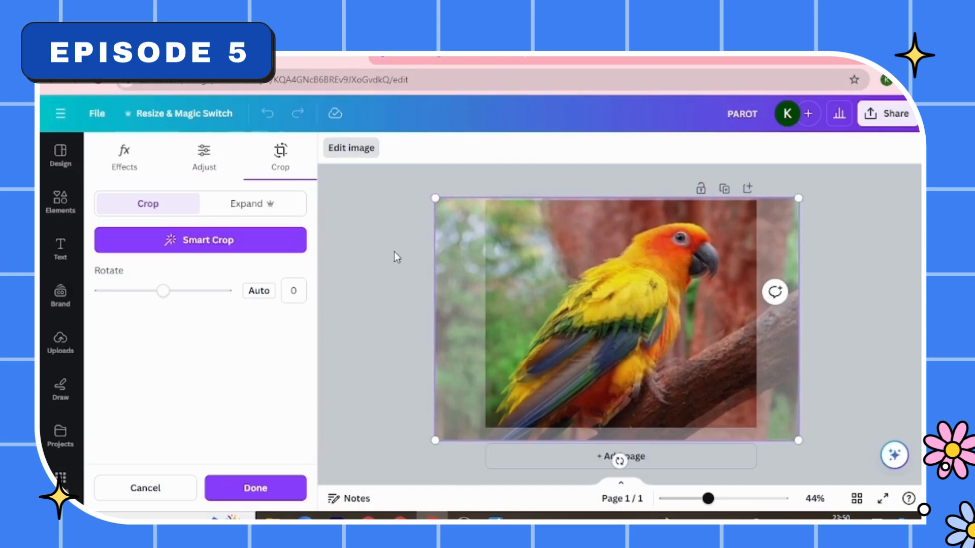
drag(632, 270, 630, 266)
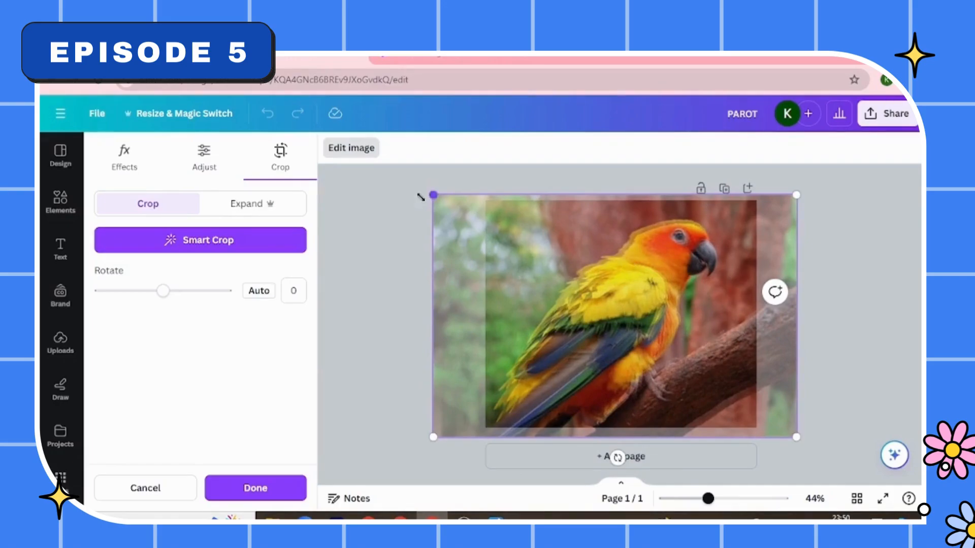
drag(433, 197, 440, 200)
drag(553, 252, 548, 249)
drag(437, 199, 445, 210)
drag(607, 261, 589, 250)
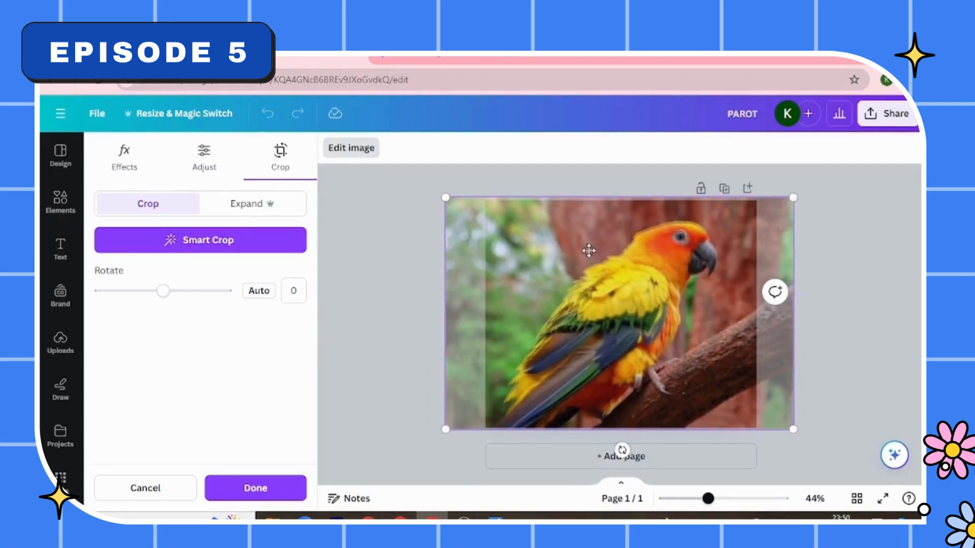
click(410, 296)
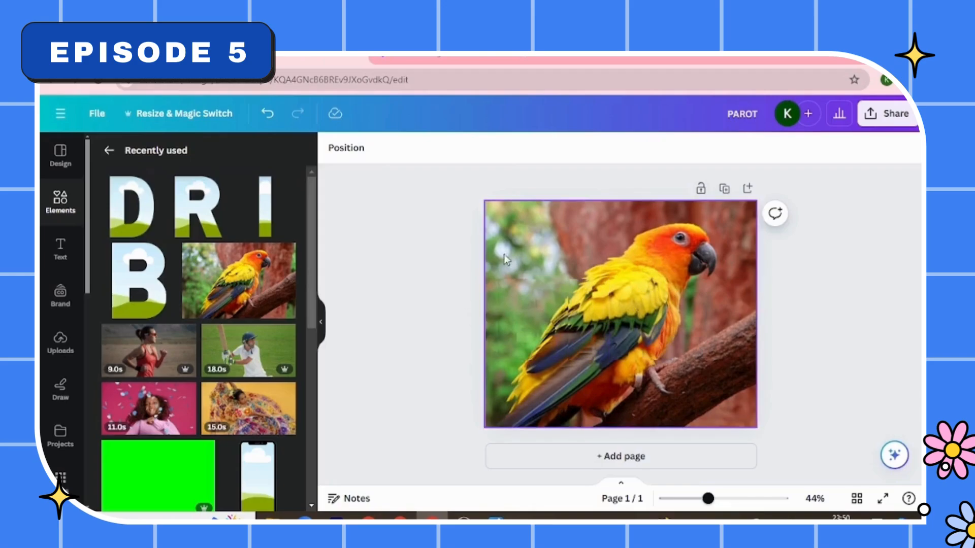
Delete the full-page background parrot photo, leaving only the filled letter frames
click(540, 233)
key(Delete)
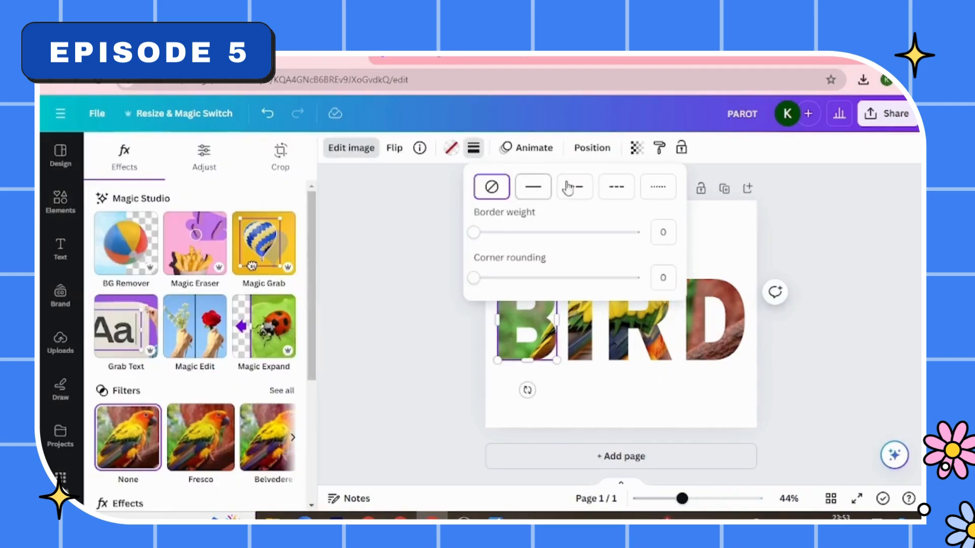
Give the letter B a solid white border with a weight of 9
click(534, 189)
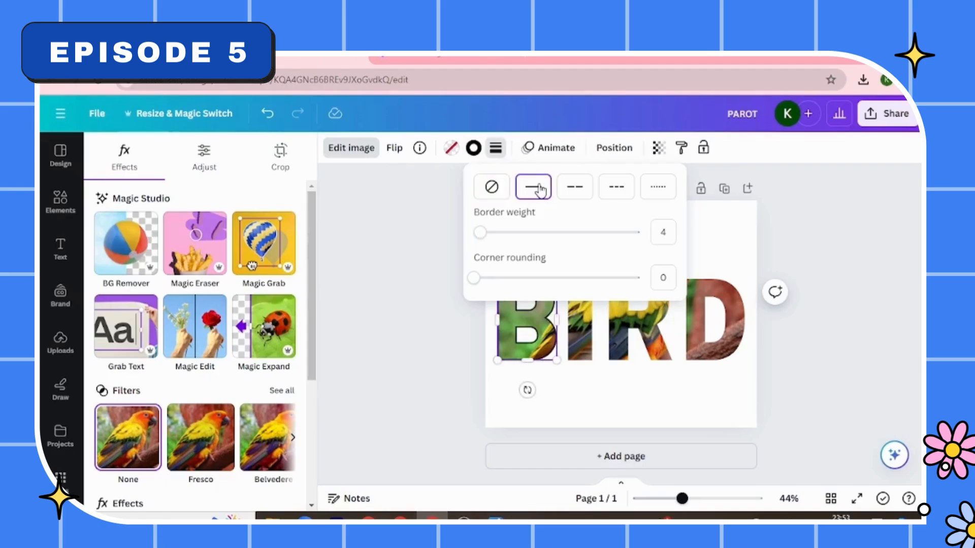
click(476, 151)
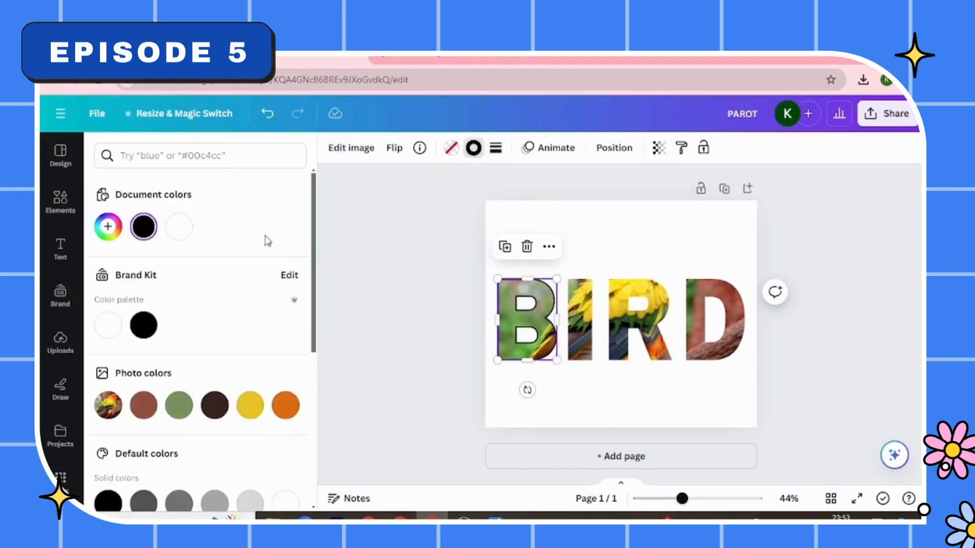
click(179, 226)
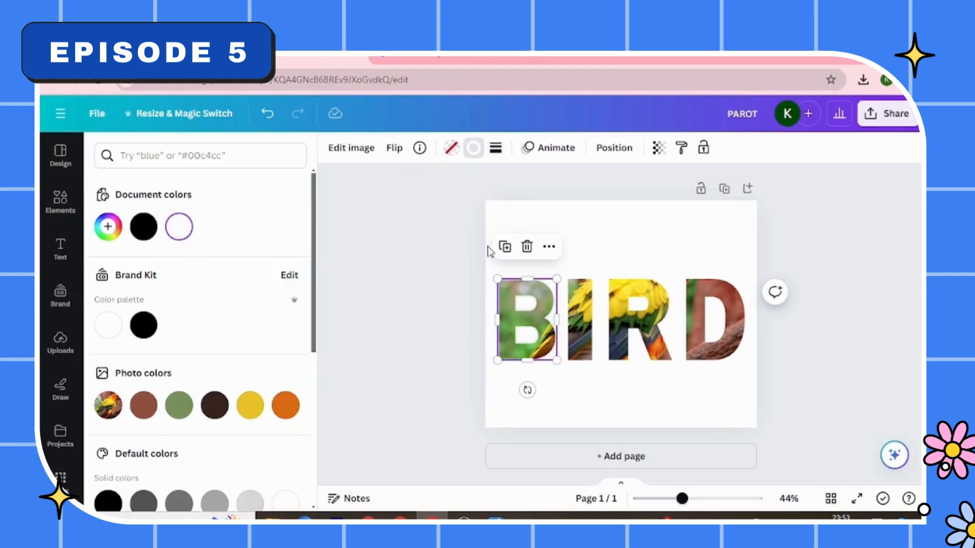
click(496, 148)
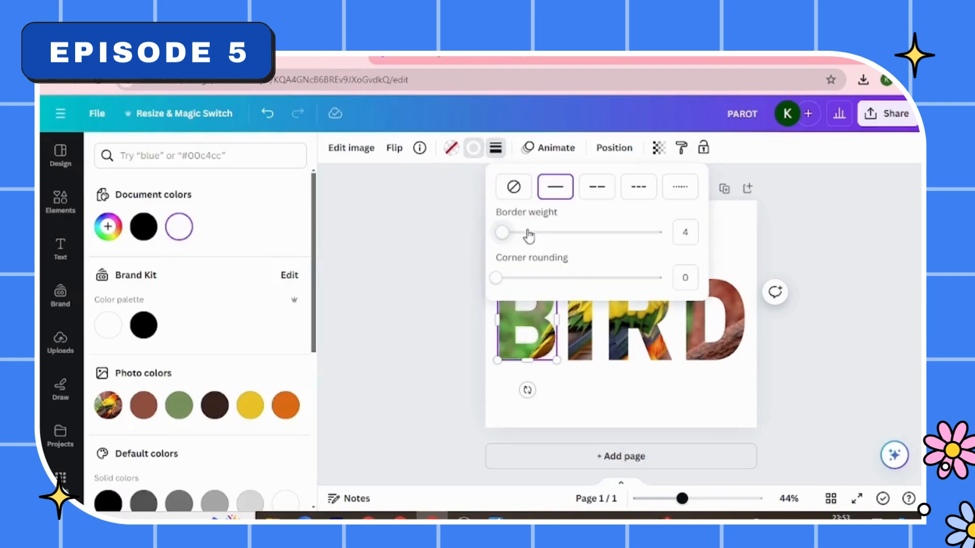
drag(504, 234, 511, 237)
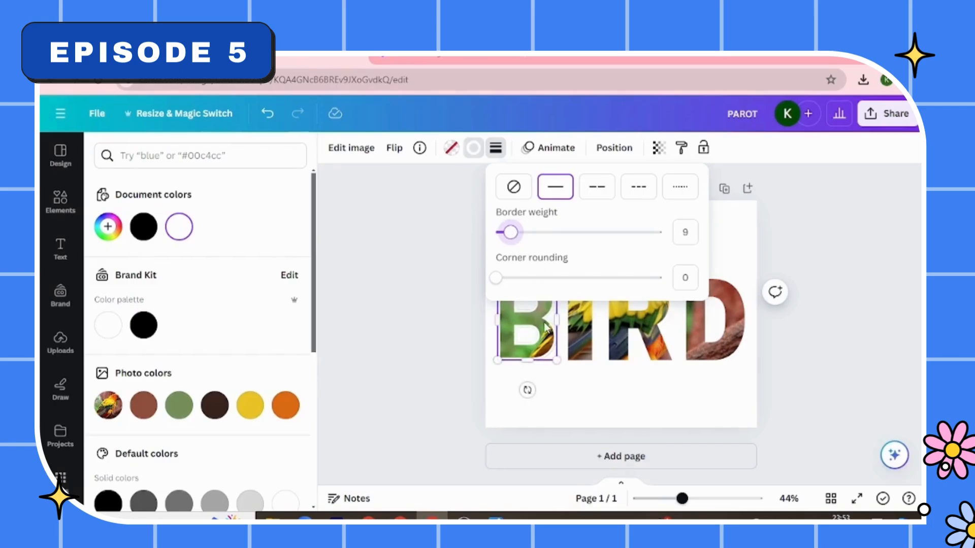
Give the letter I a solid black border with a weight of 9
click(585, 341)
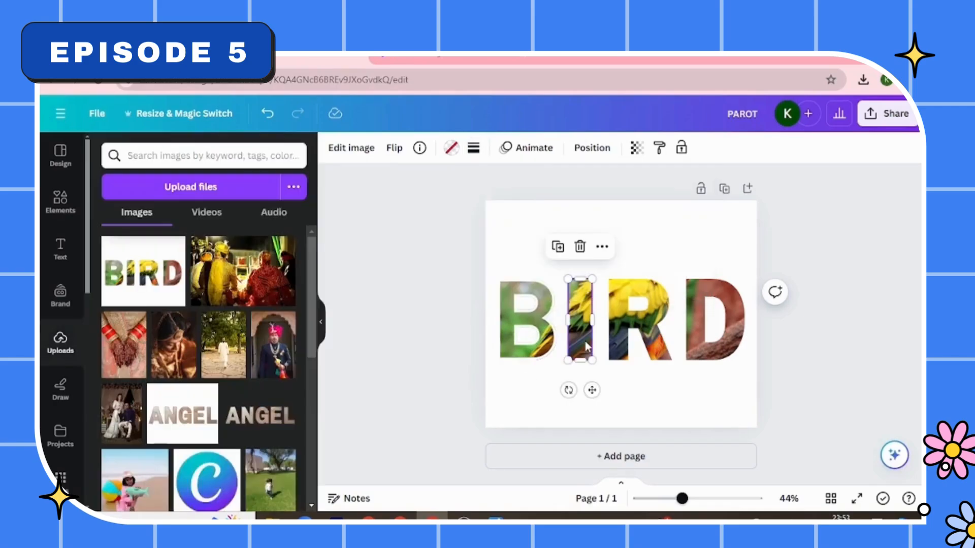
click(473, 148)
click(534, 188)
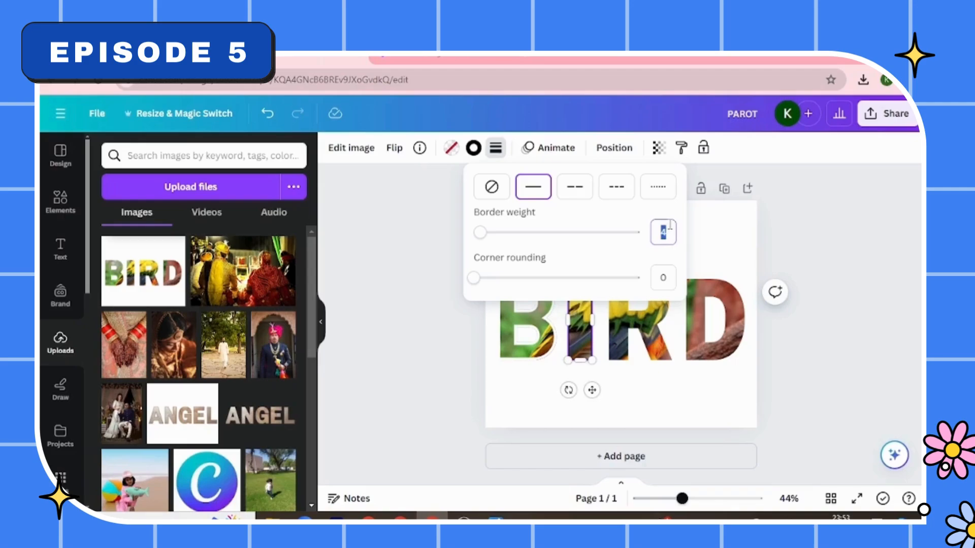
key(Return)
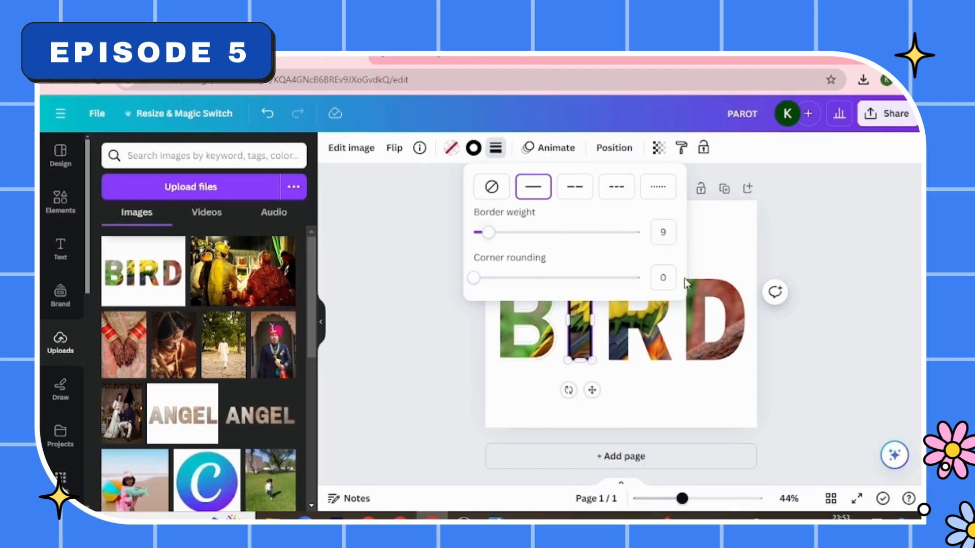
Add a solid border to the letter R and color it white
click(647, 338)
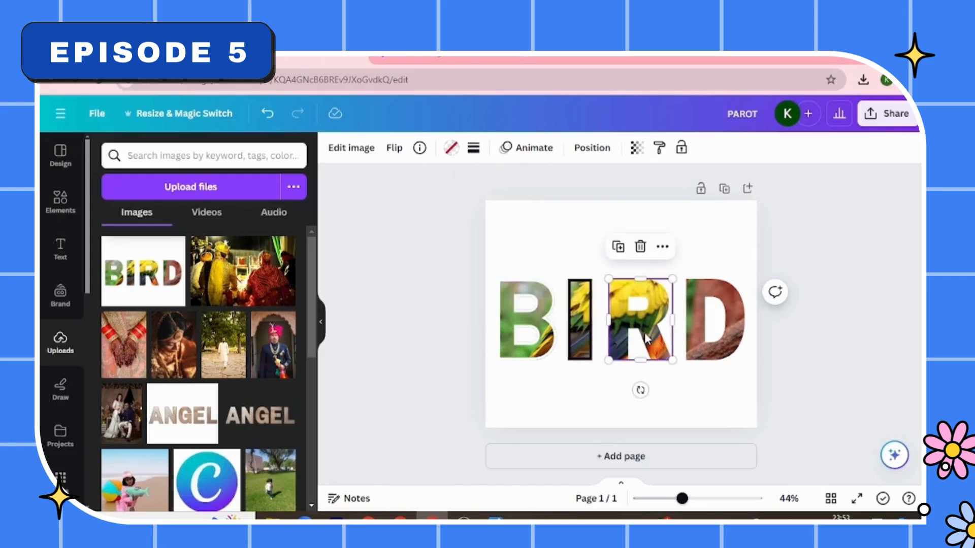
click(473, 148)
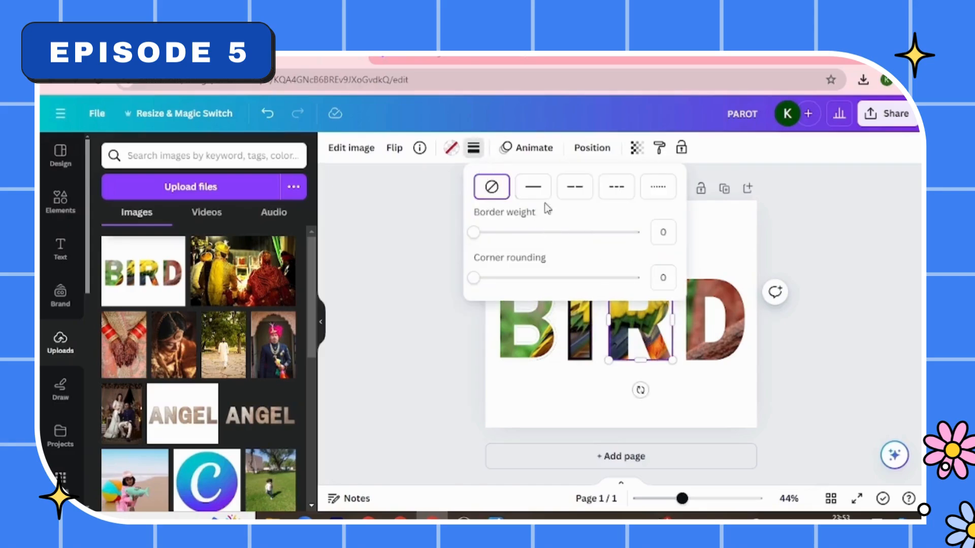
click(533, 186)
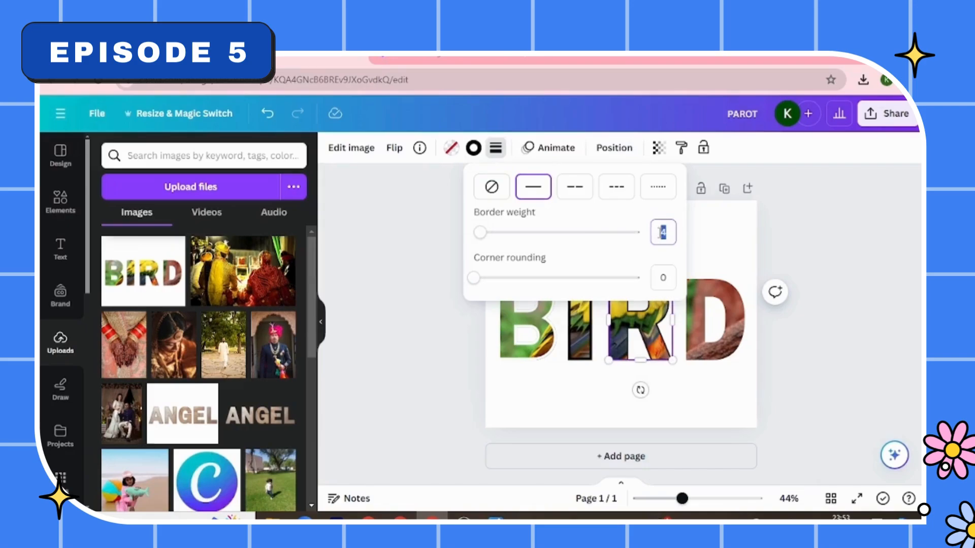
click(473, 147)
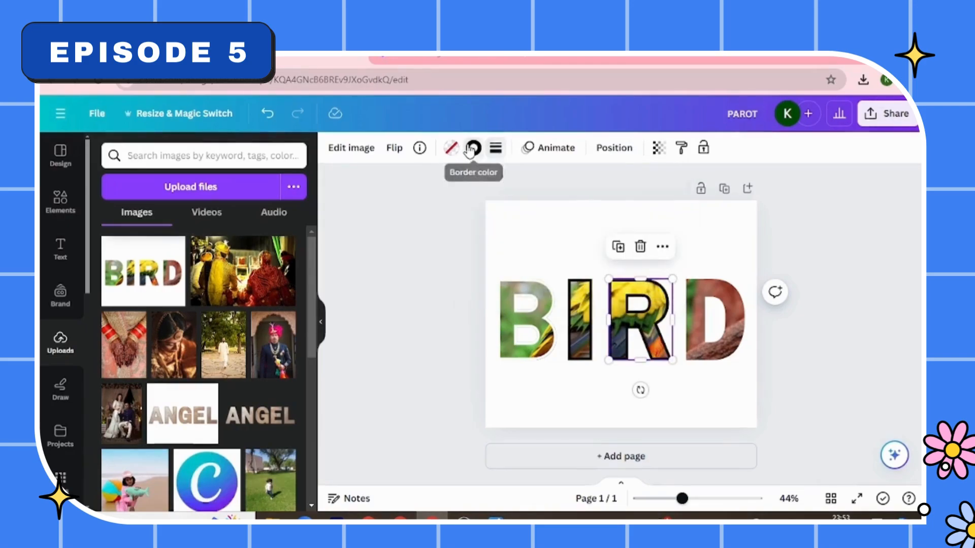
click(178, 228)
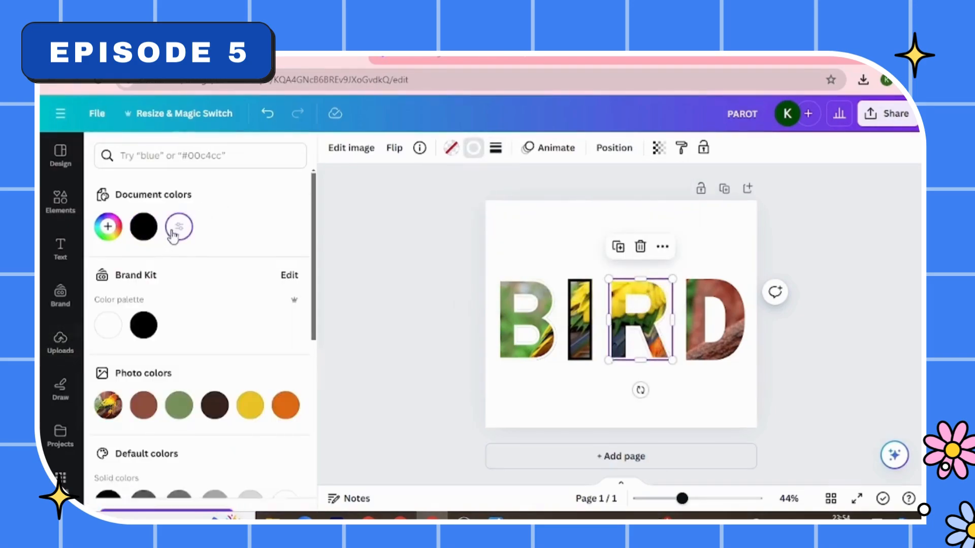
Add a solid black border to the letter D, adjust its weight, and deselect the letter
click(704, 325)
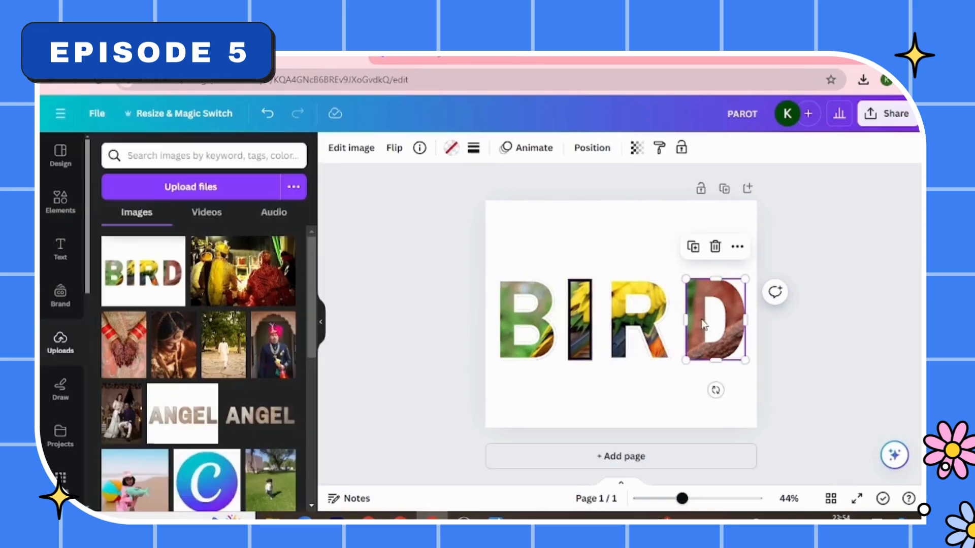
click(475, 149)
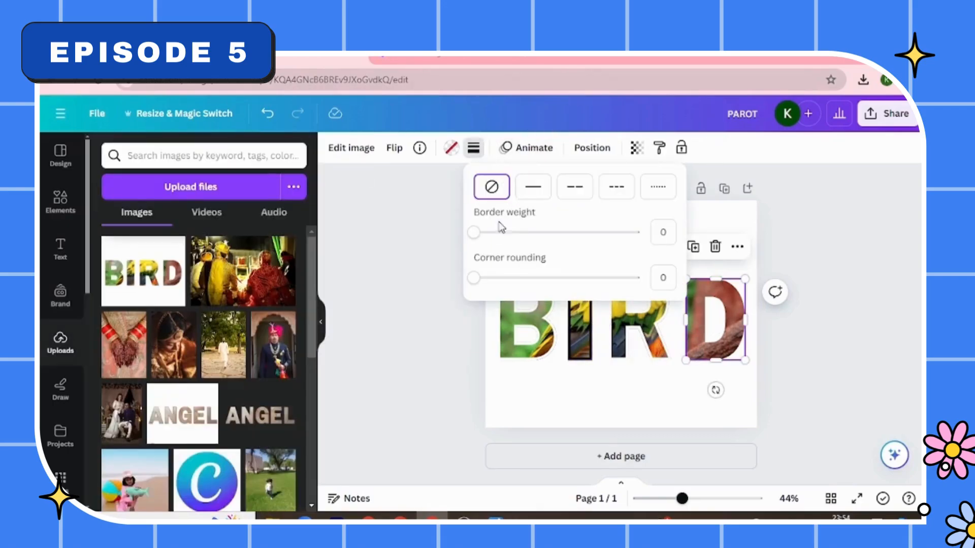
click(546, 190)
click(665, 231)
key(Return)
click(425, 353)
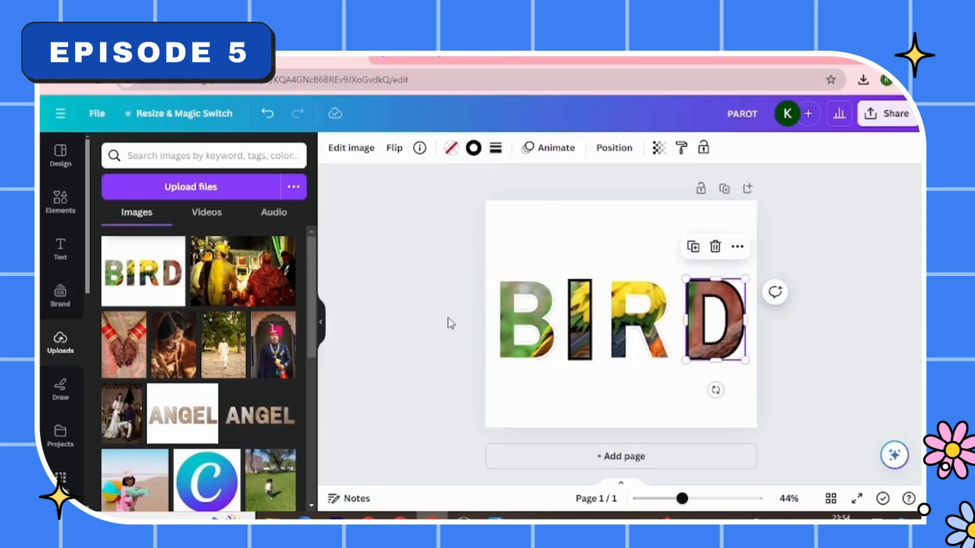
click(584, 249)
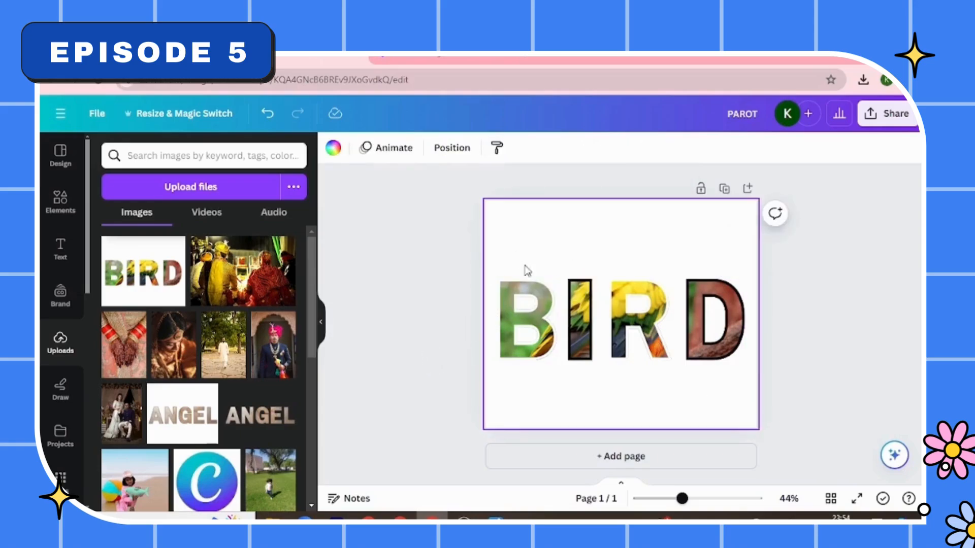
Download the BIRD design as a PNG at size 1
click(888, 113)
scroll(829, 300, down, 1)
click(729, 348)
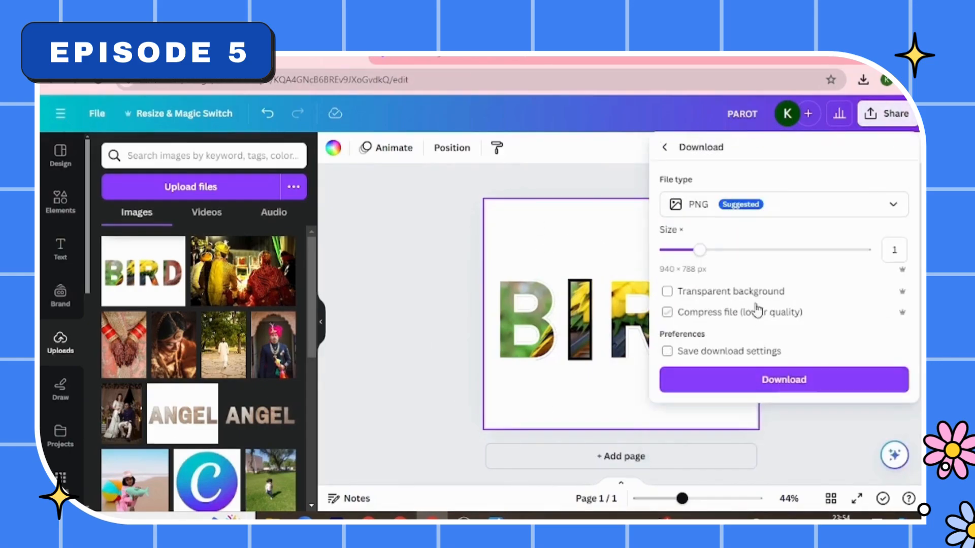
click(766, 382)
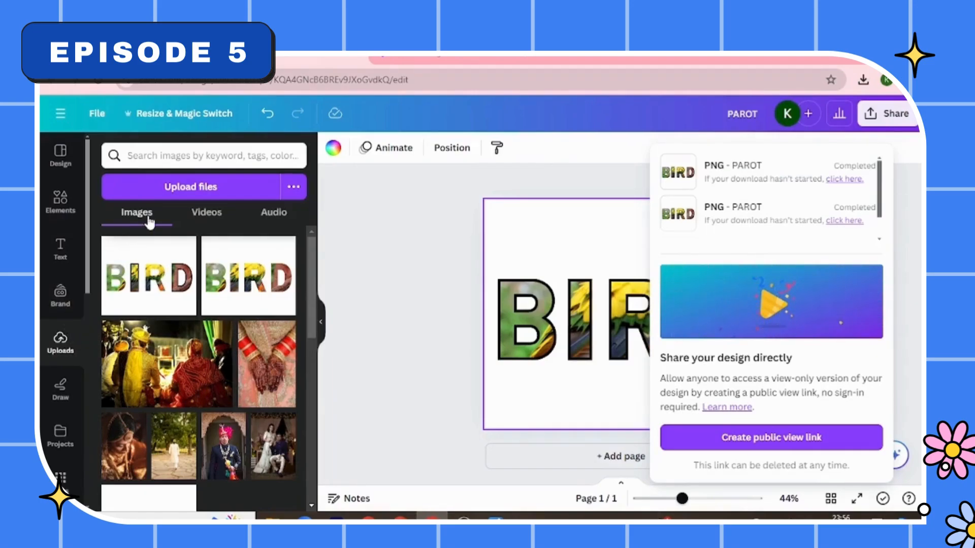
Upload the downloaded PAROT (2) PNG file from the Downloads folder
click(175, 189)
double_click(224, 139)
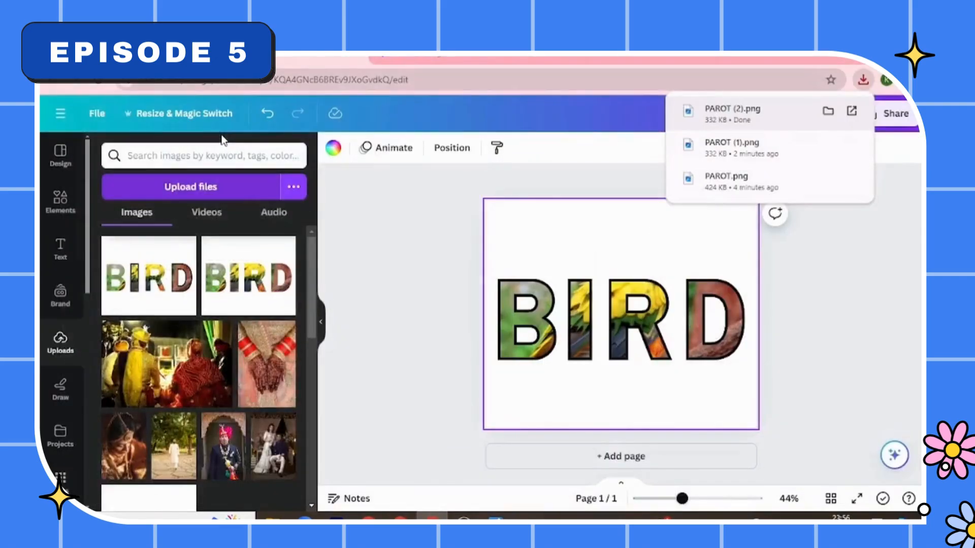
click(203, 187)
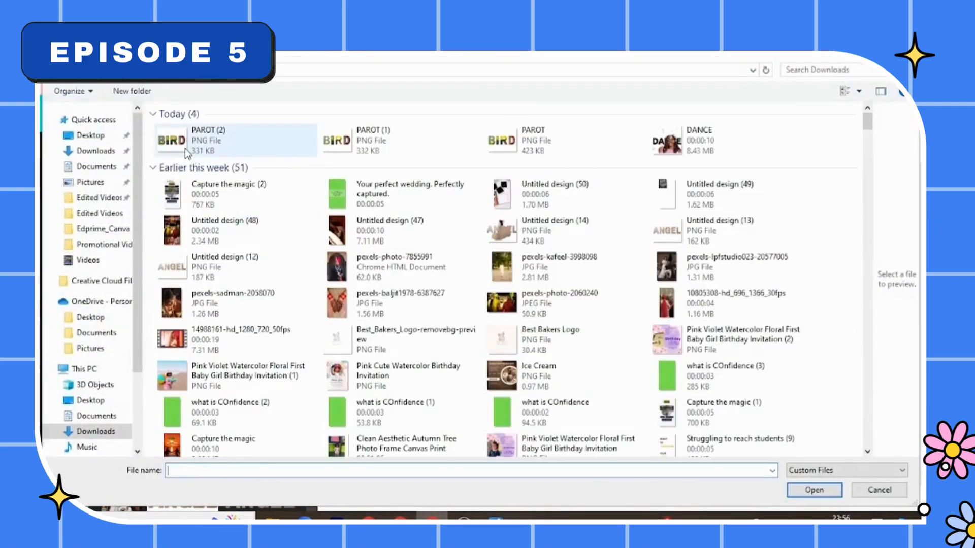
double_click(186, 148)
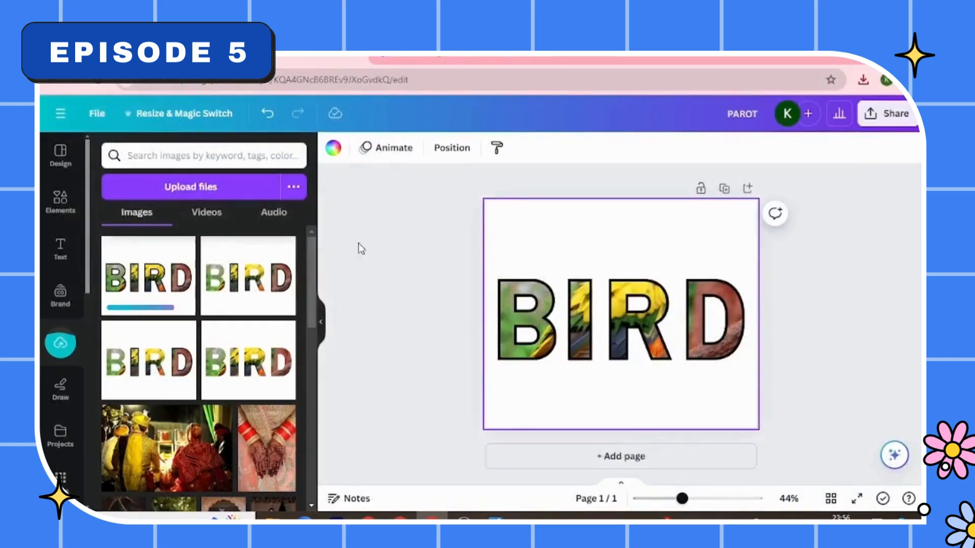
Add a second page and place the newly uploaded black-outlined BIRD image on it
click(614, 455)
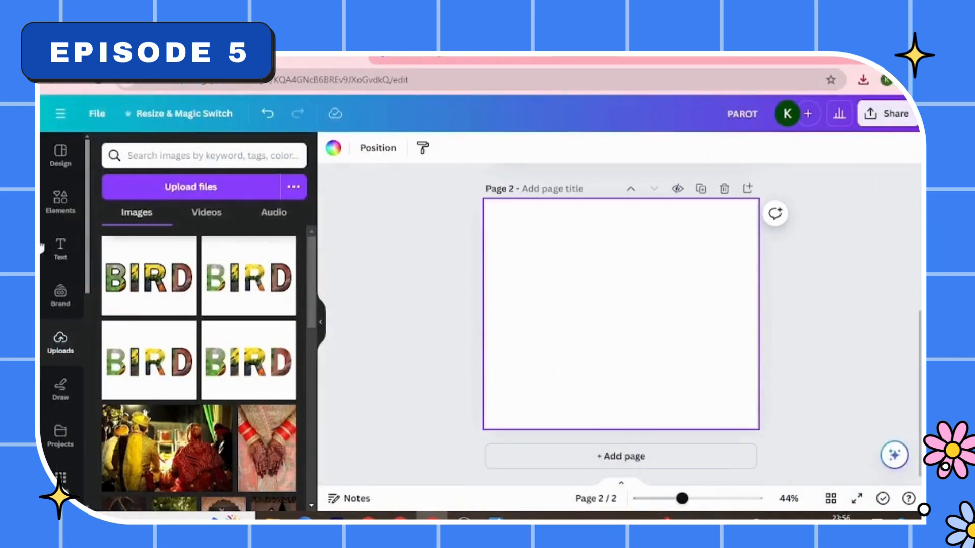
click(147, 277)
Place the recently used parrot photo on page 2 and set it as the page background
click(60, 201)
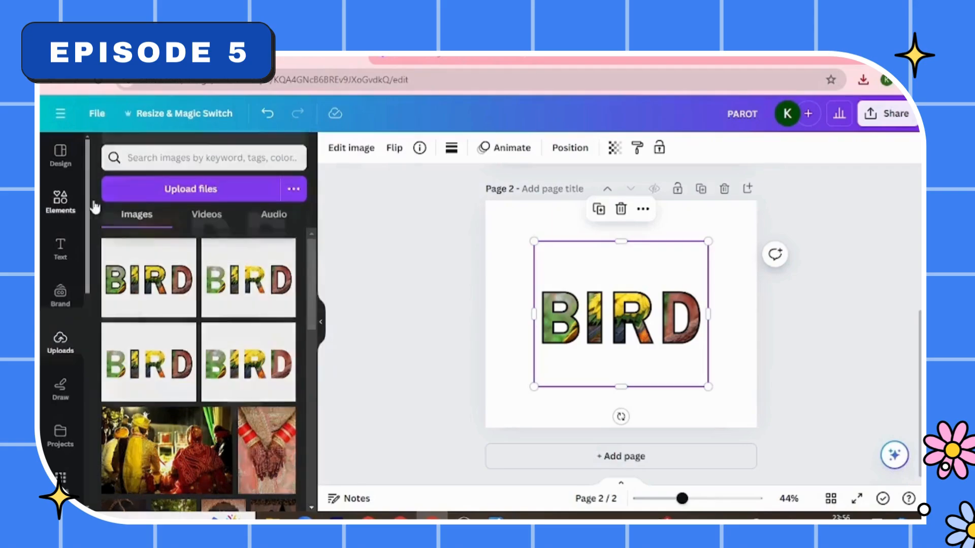
click(163, 247)
click(116, 268)
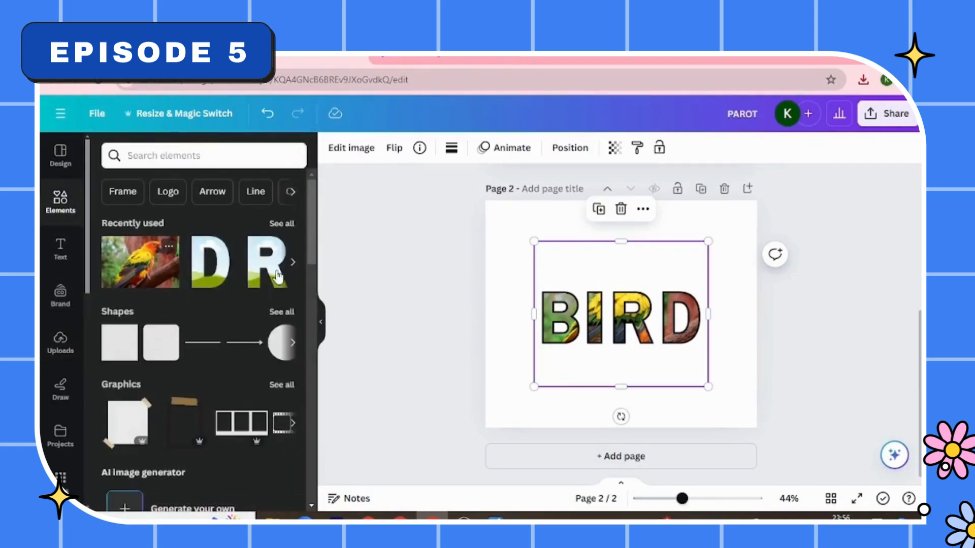
drag(140, 261, 517, 263)
right_click(518, 265)
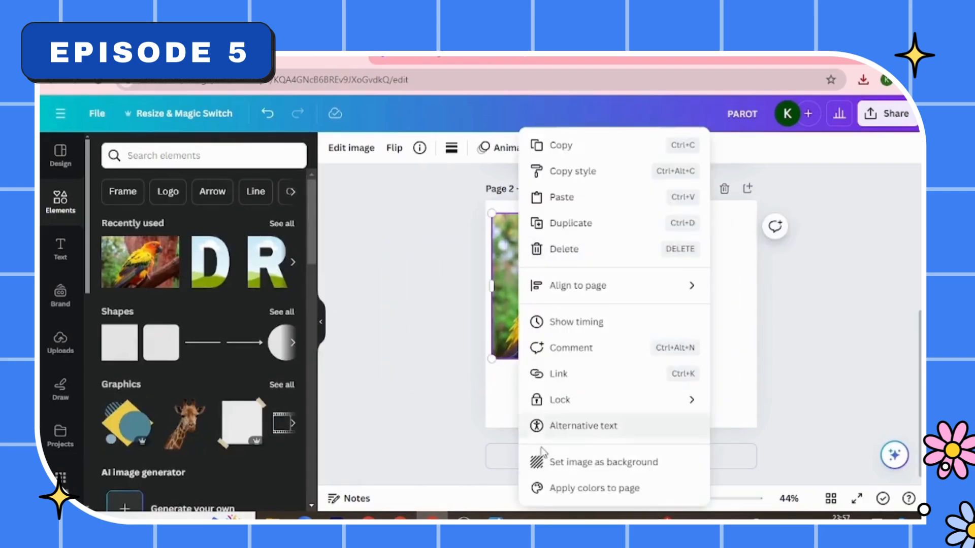
click(549, 462)
click(346, 147)
click(60, 200)
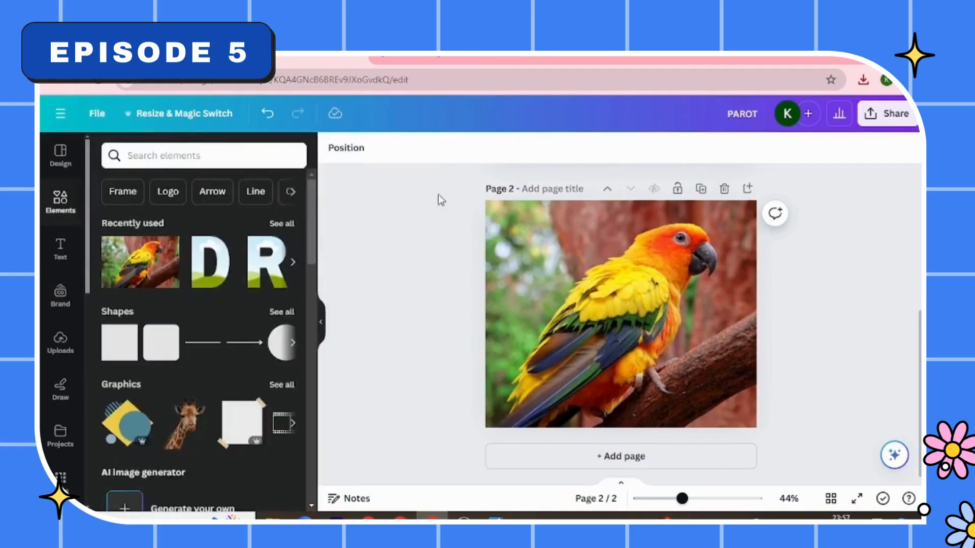
Remove the backdrop behind the parrot and branch in the page 2 background photo with BG Remover
click(518, 219)
click(350, 148)
click(126, 243)
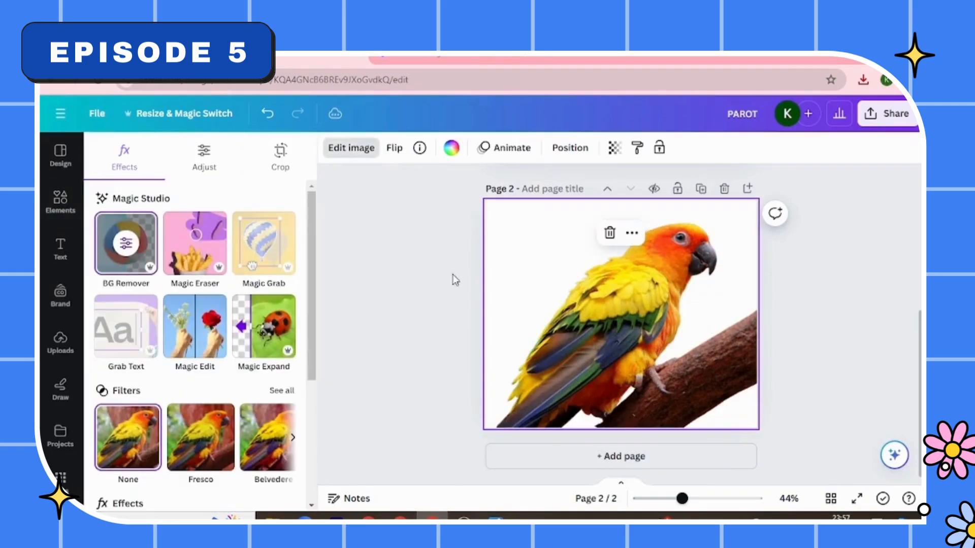
Add the uploaded black-outlined BIRD image to page 2 and enlarge it to cover the whole page
click(60, 343)
click(163, 279)
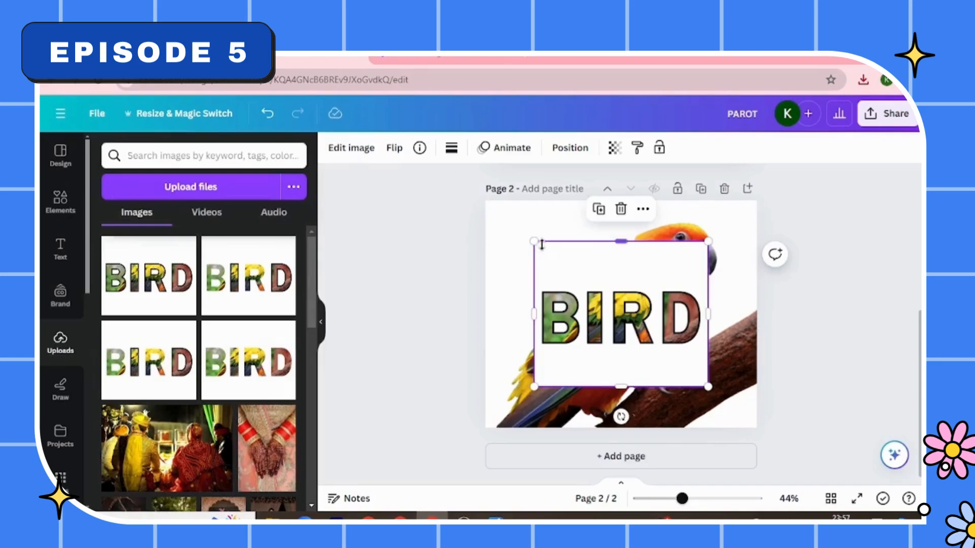
drag(528, 239, 486, 200)
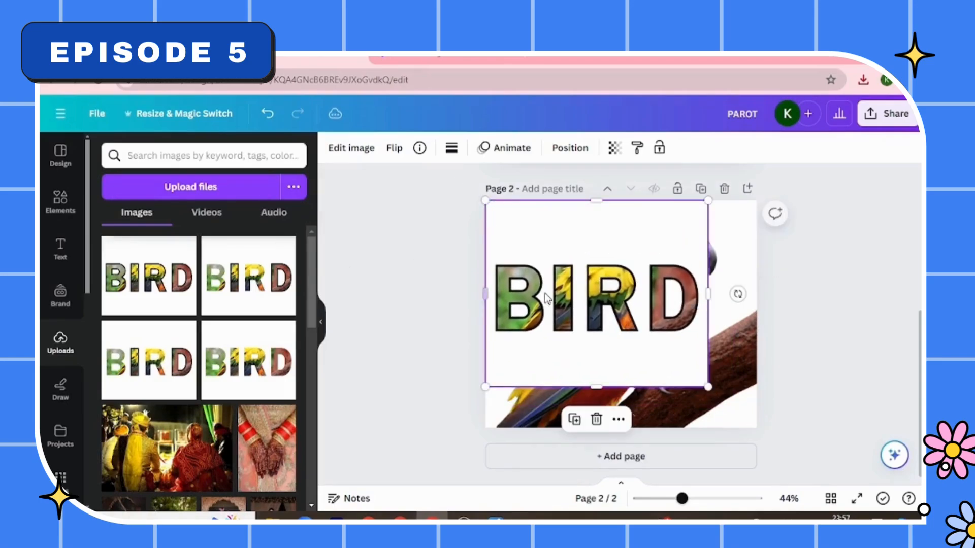
drag(709, 387, 757, 428)
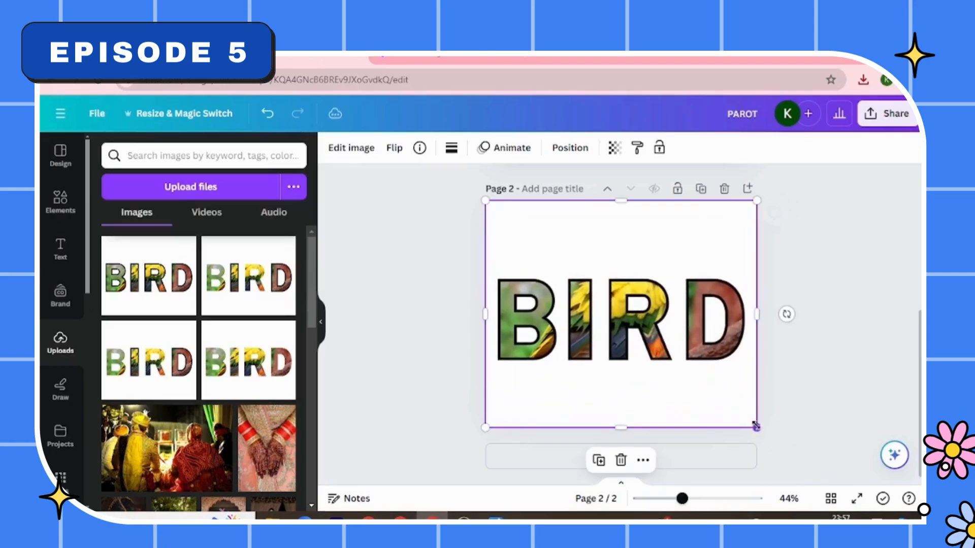
Remove the white background from the BIRD image with BG Remover and deselect the image
click(351, 148)
click(119, 272)
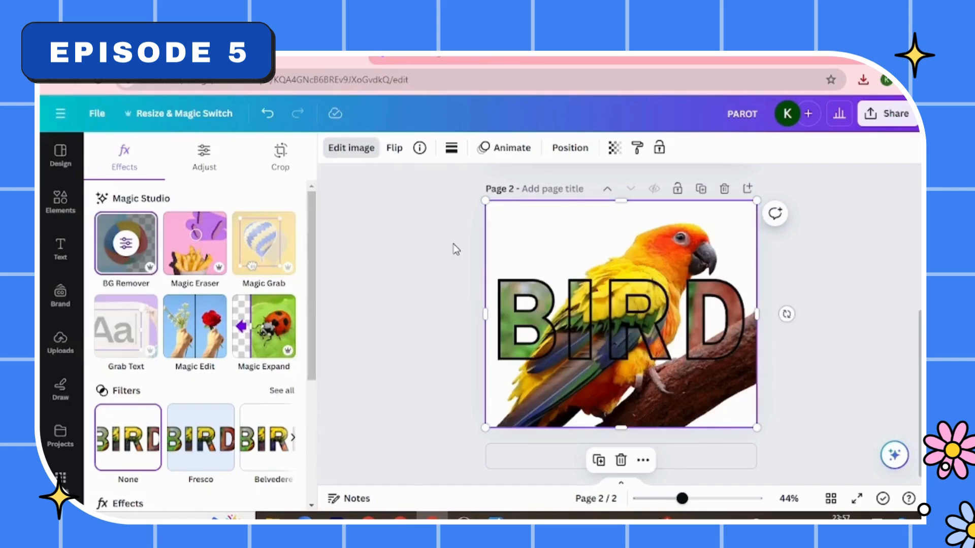
click(455, 249)
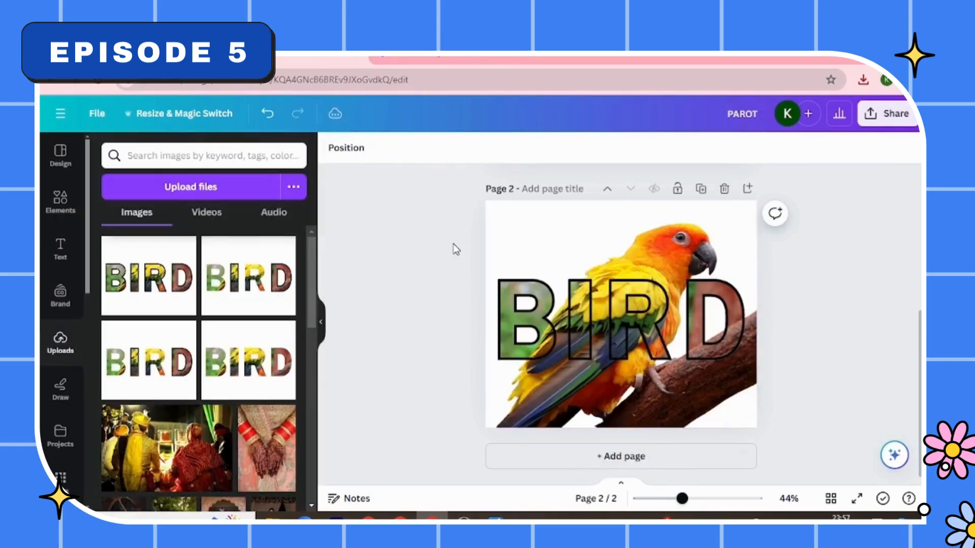